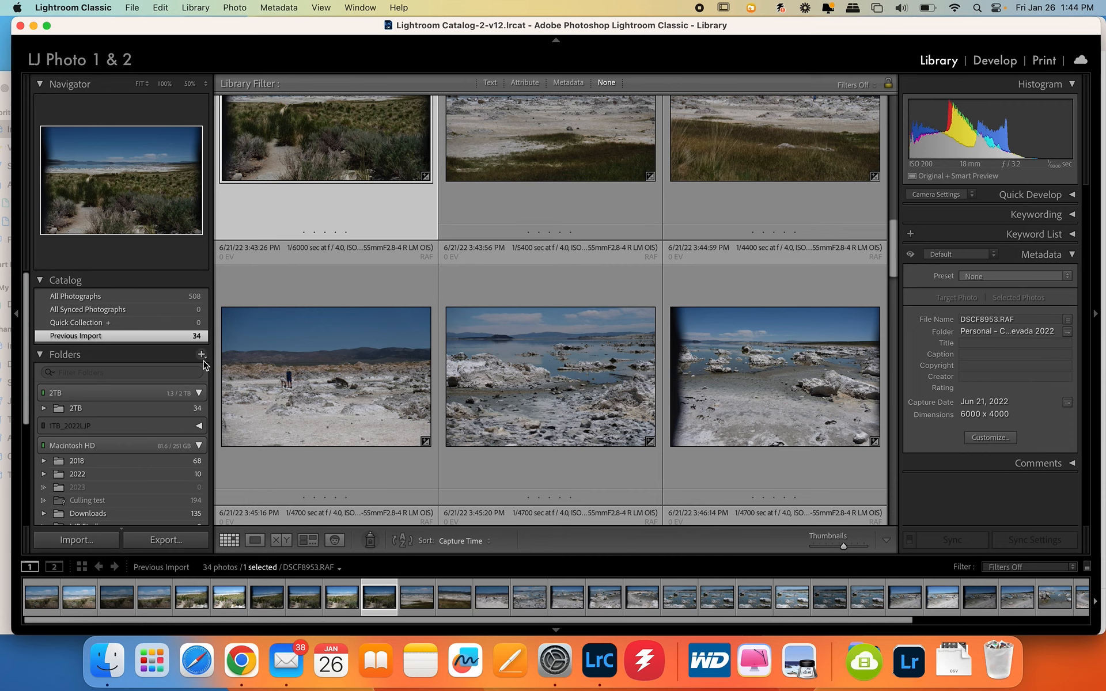
Select all photos in the Personal - California Nevada 2022 folder on the 2TB drive and switch to the Print module
{"action": "scroll", "coordinate": [143, 434], "scroll_direction": "down", "scroll_amount": 5}
{"action": "scroll", "coordinate": [143, 435], "scroll_direction": "down", "scroll_amount": 2}
{"action": "scroll", "coordinate": [143, 435], "scroll_direction": "up", "scroll_amount": 3}
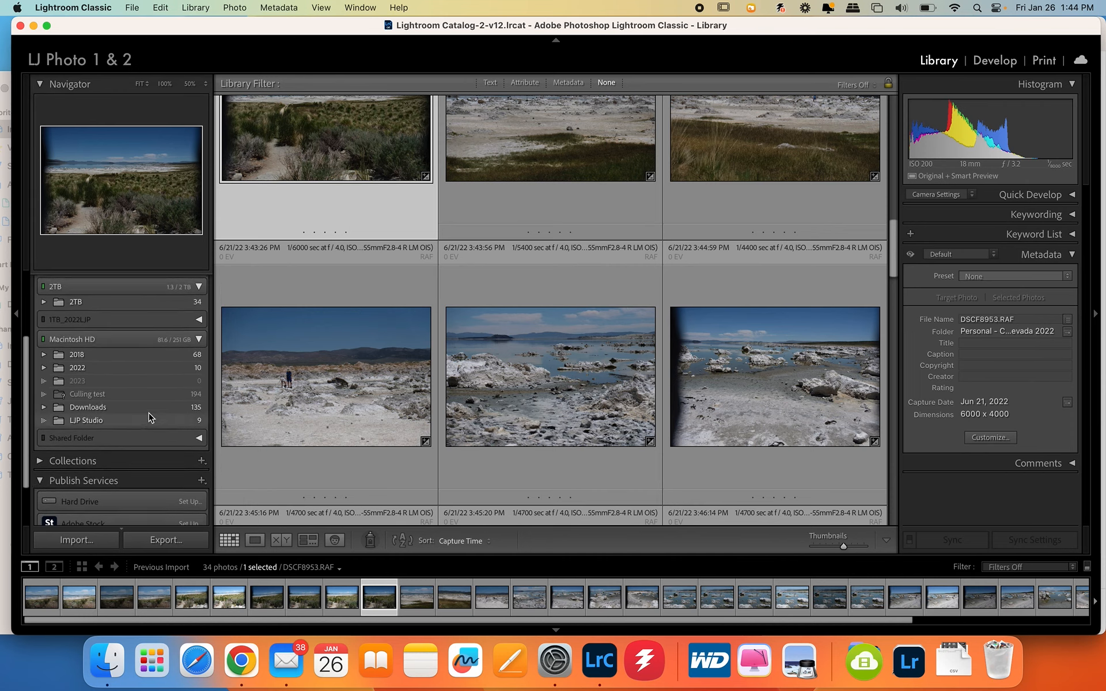
{"action": "left_click", "coordinate": [44, 302]}
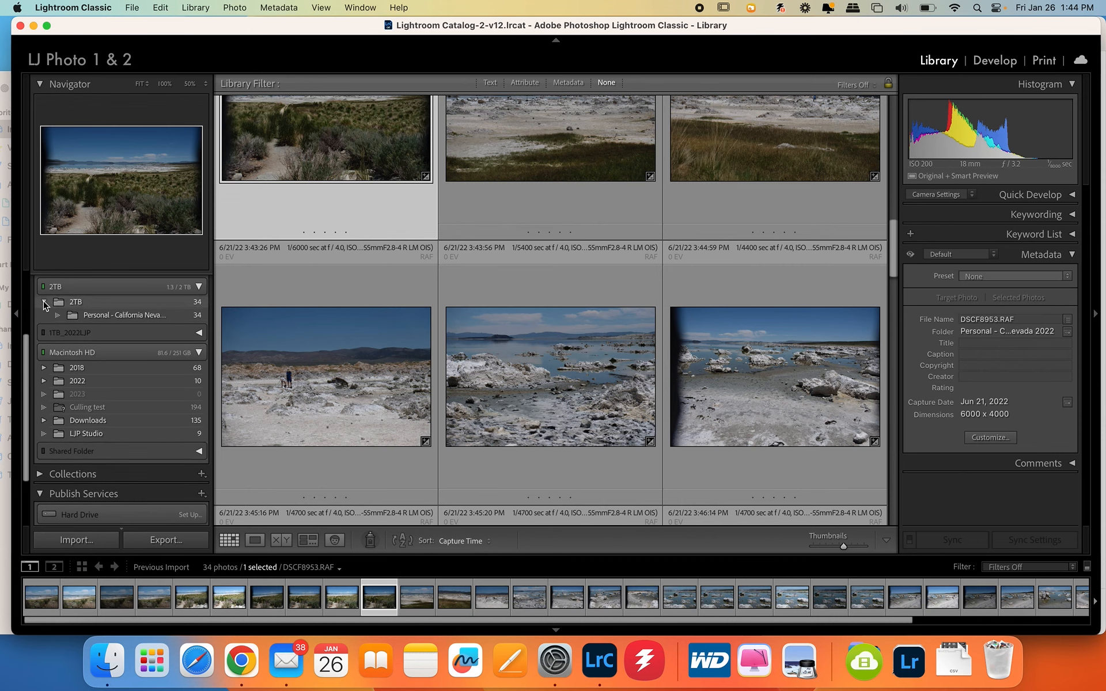
{"action": "left_click", "coordinate": [128, 315]}
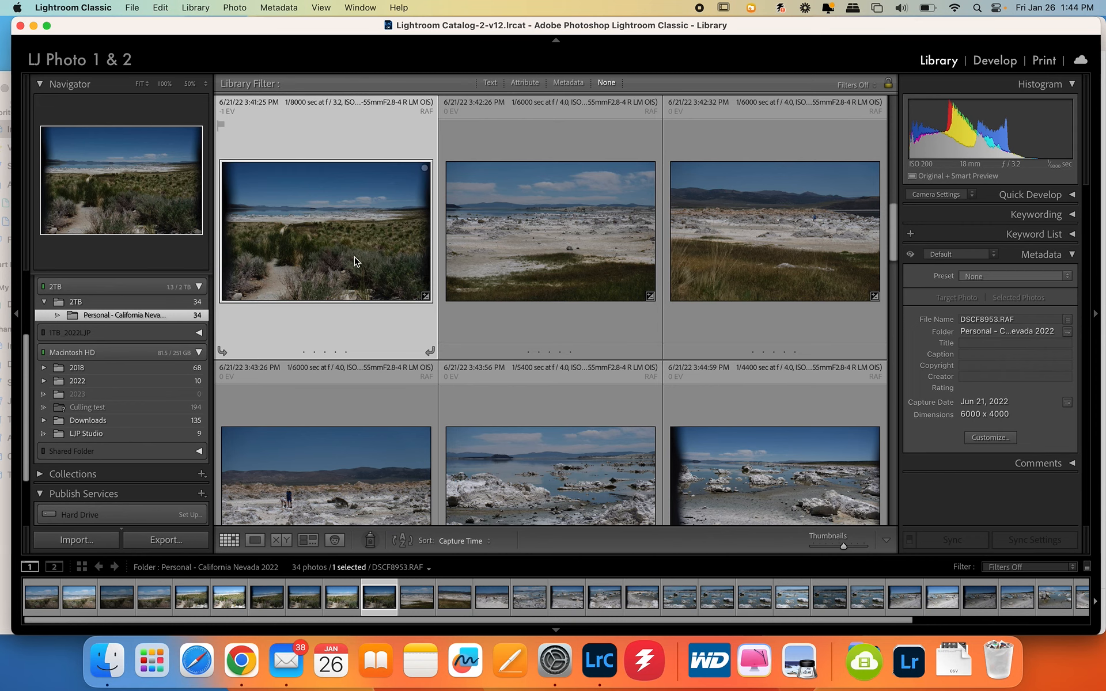
{"action": "key", "text": "cmd+a"}
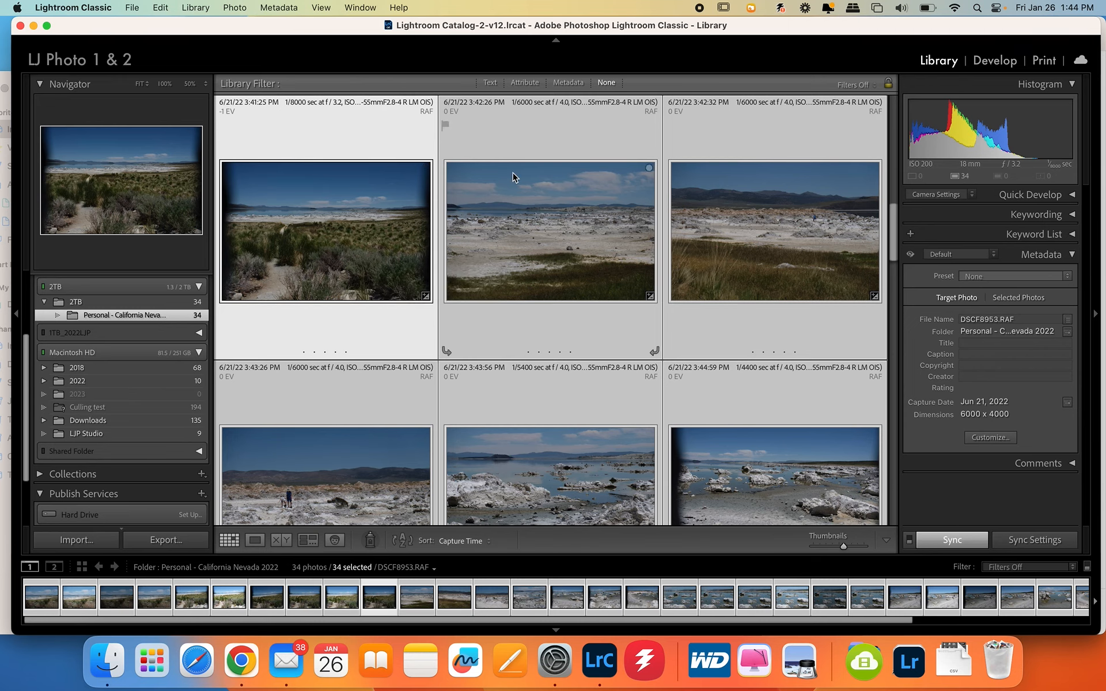
{"action": "left_click", "coordinate": [1043, 62]}
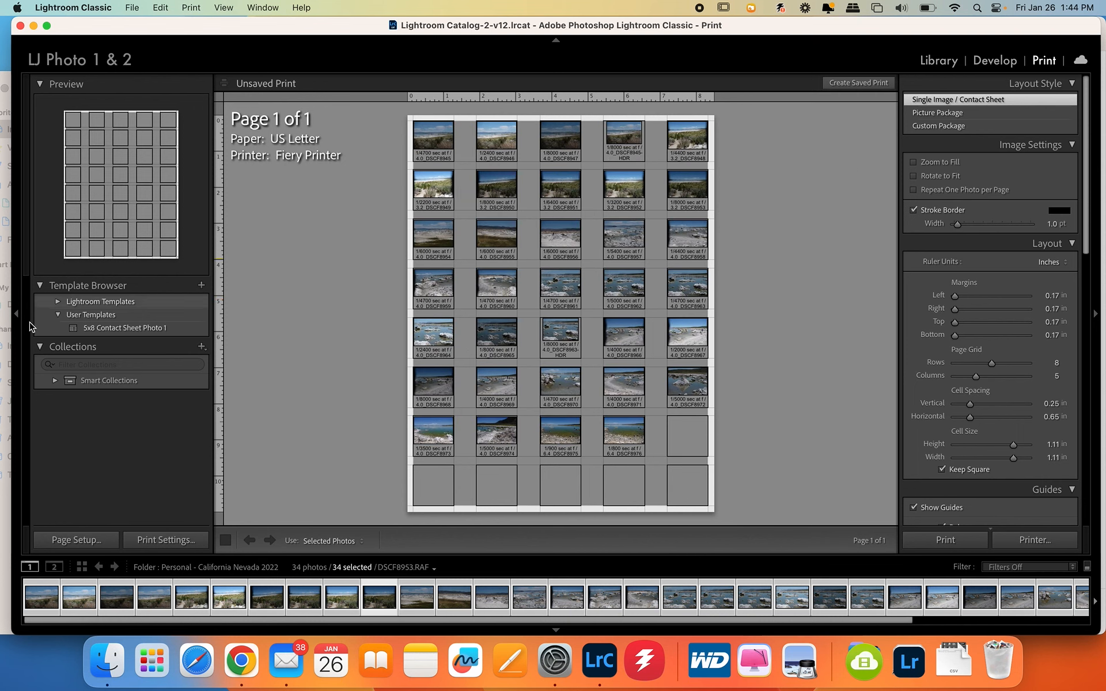
Try the (1) 4 x 6, (2) 7 x 5 Centered and 2-Up Greeting Card templates, browsing through the greeting card's pages
{"action": "left_click", "coordinate": [58, 302]}
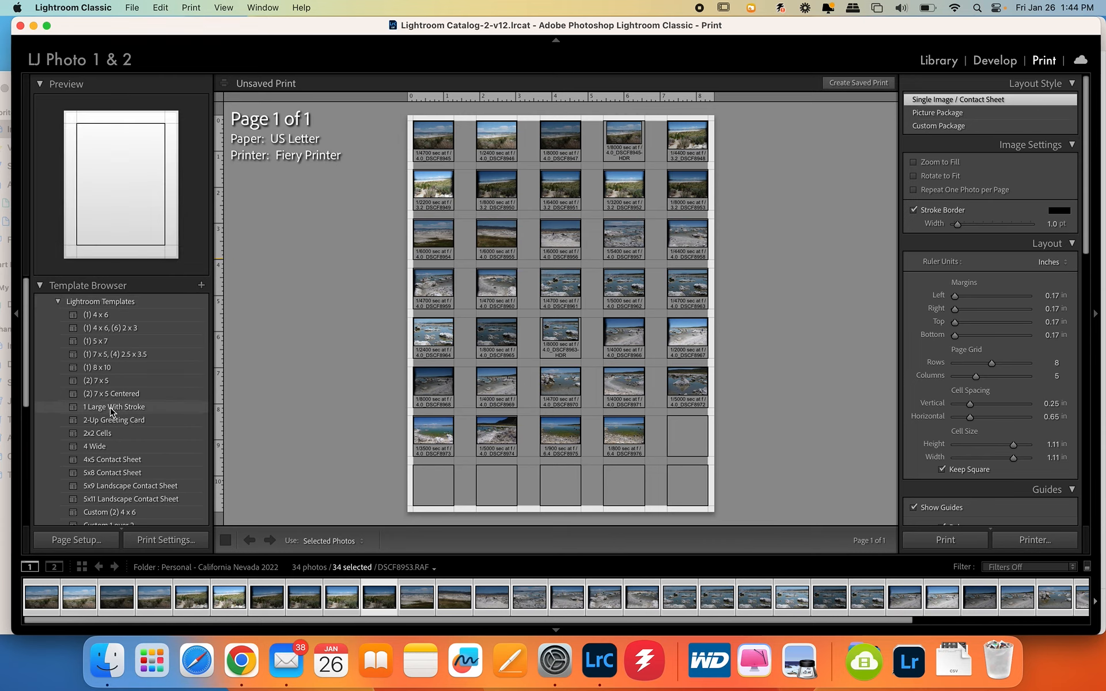
{"action": "left_click", "coordinate": [130, 316]}
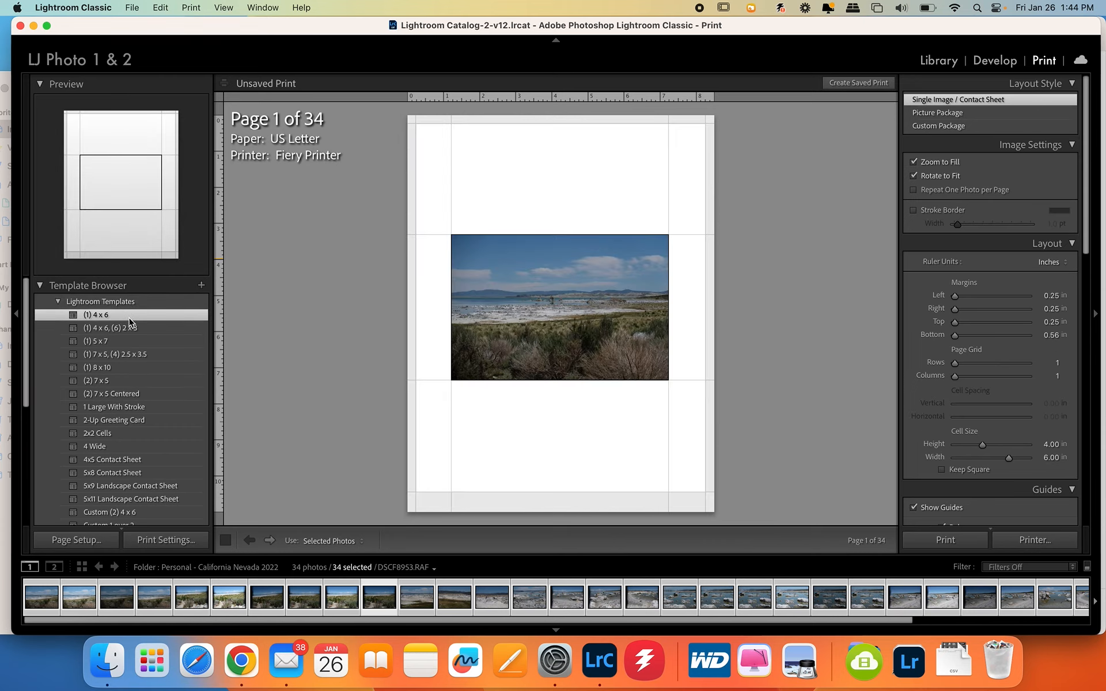
{"action": "left_click", "coordinate": [109, 396]}
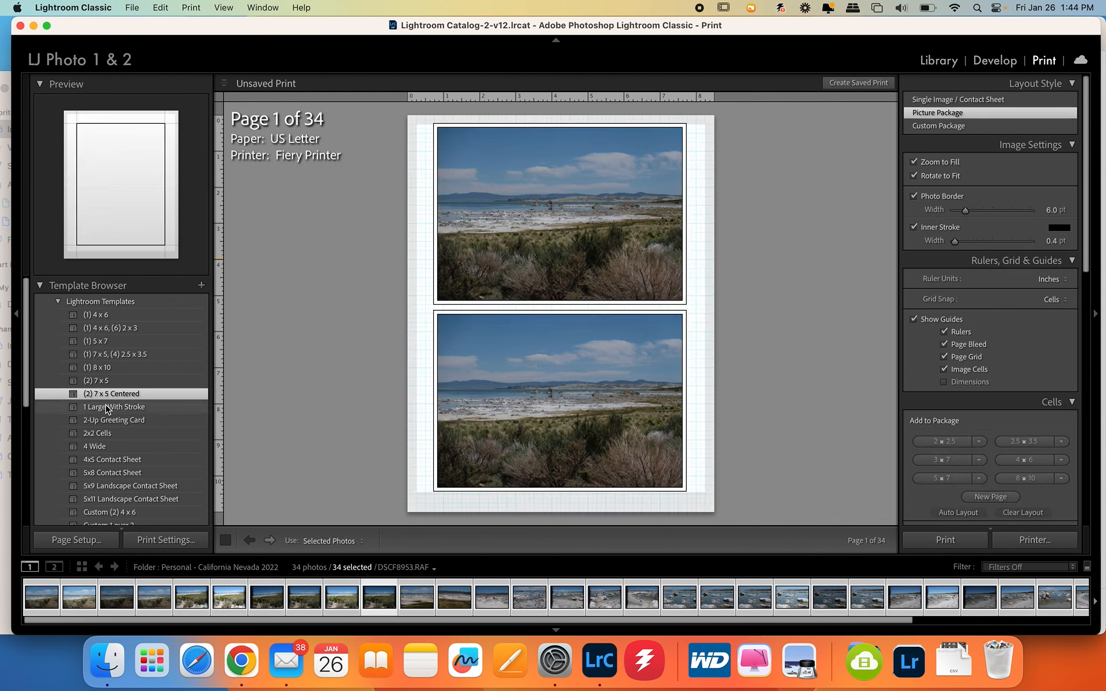
{"action": "left_click", "coordinate": [105, 425]}
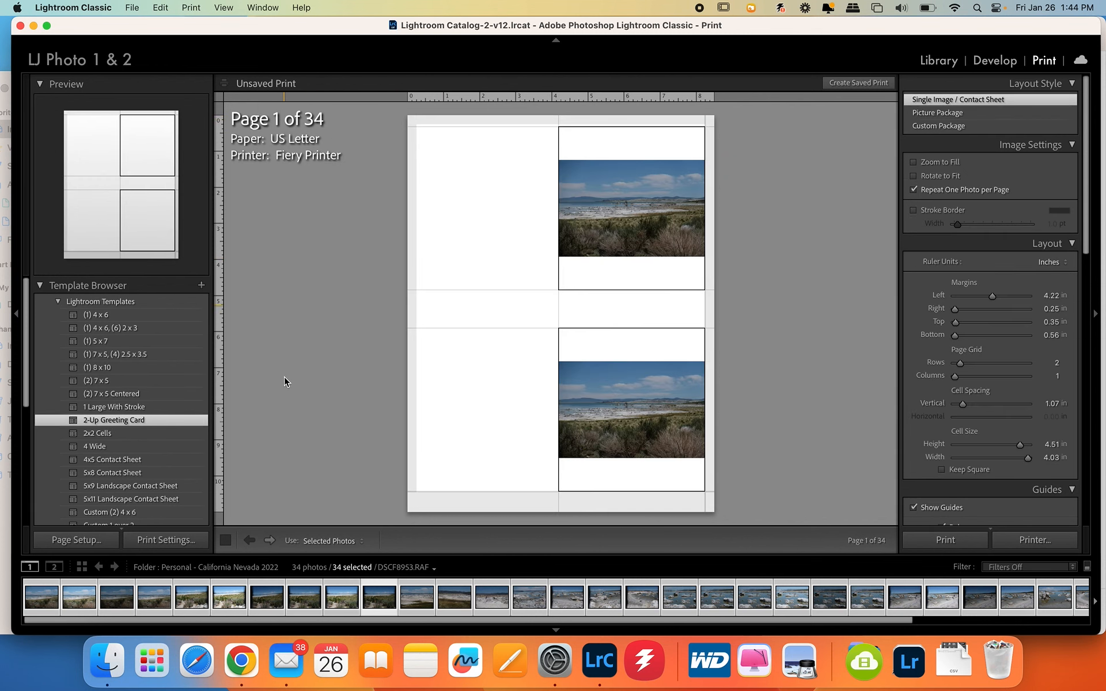
{"action": "left_click", "coordinate": [270, 541]}
{"action": "left_click", "coordinate": [269, 541]}
{"action": "left_click", "coordinate": [269, 540]}
{"action": "left_click", "coordinate": [269, 540]}
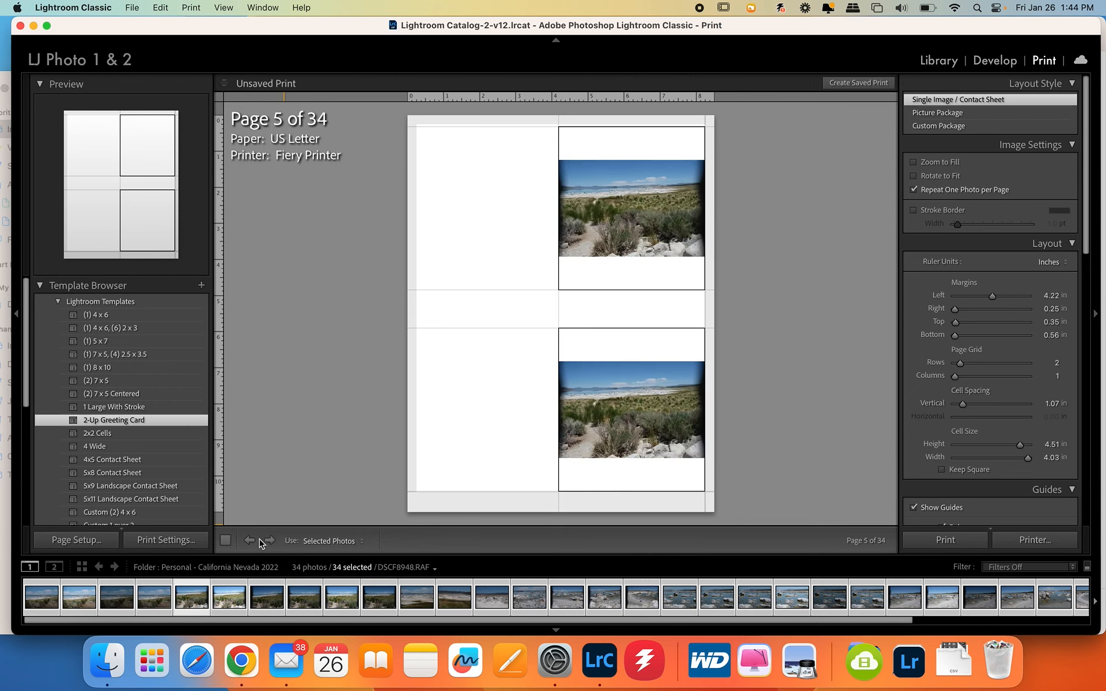
{"action": "left_click", "coordinate": [249, 540]}
{"action": "left_click", "coordinate": [250, 540]}
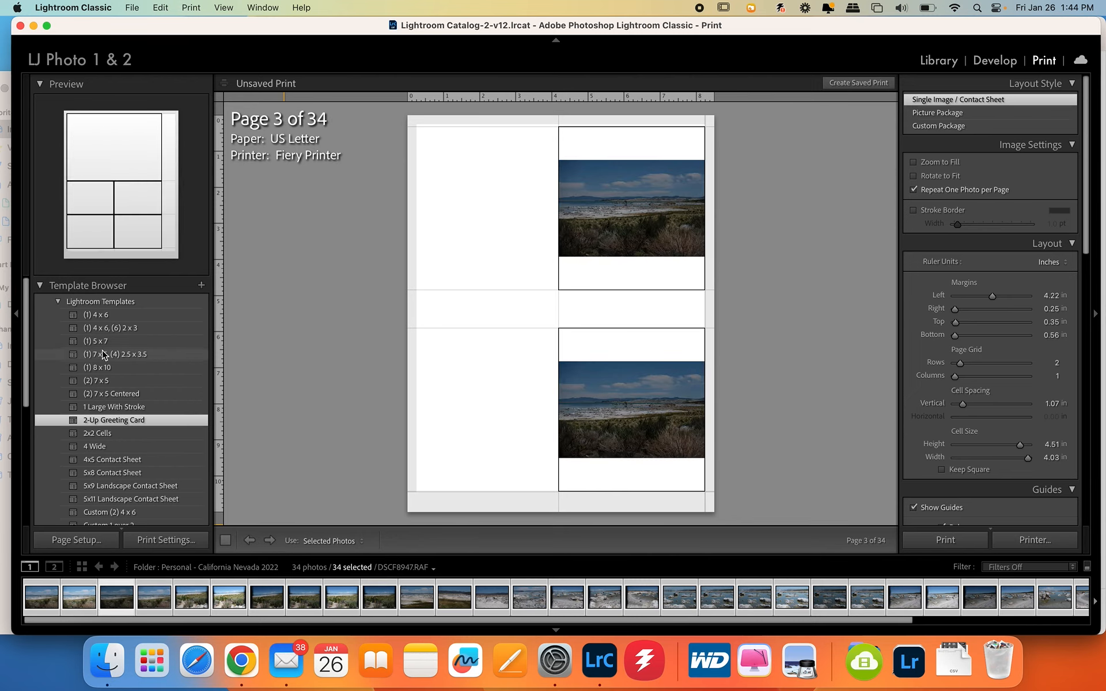
Apply the built-in 5x8 Contact Sheet template to the selected photos and collapse the template preview
{"action": "scroll", "coordinate": [92, 383], "scroll_direction": "down", "scroll_amount": 4}
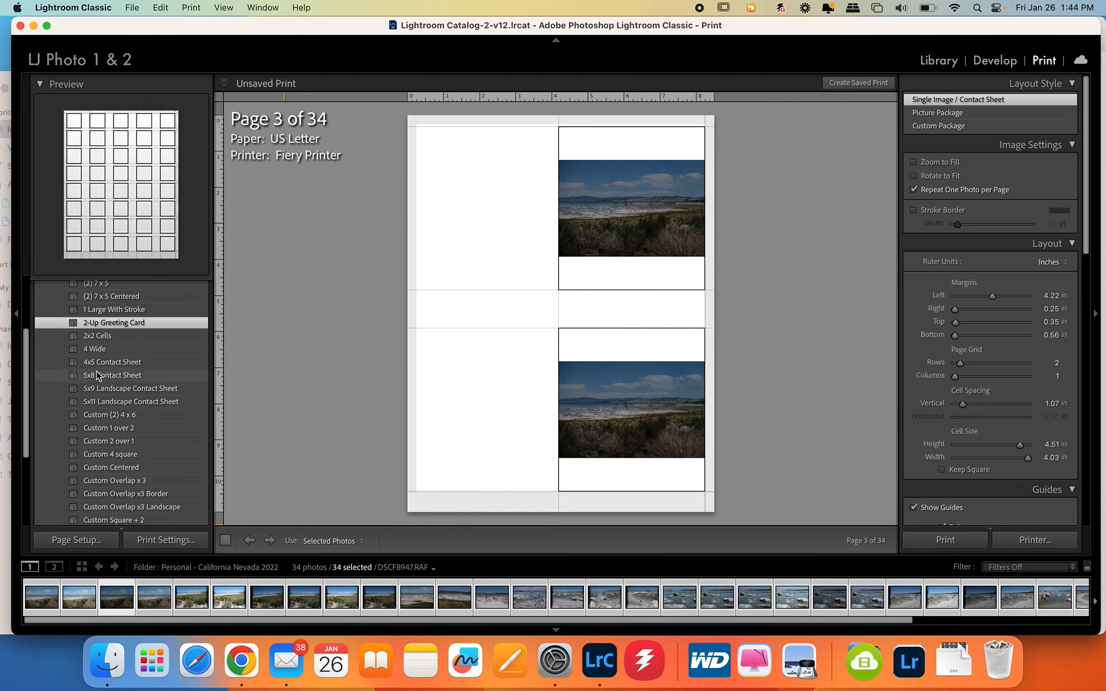
{"action": "left_click", "coordinate": [98, 375]}
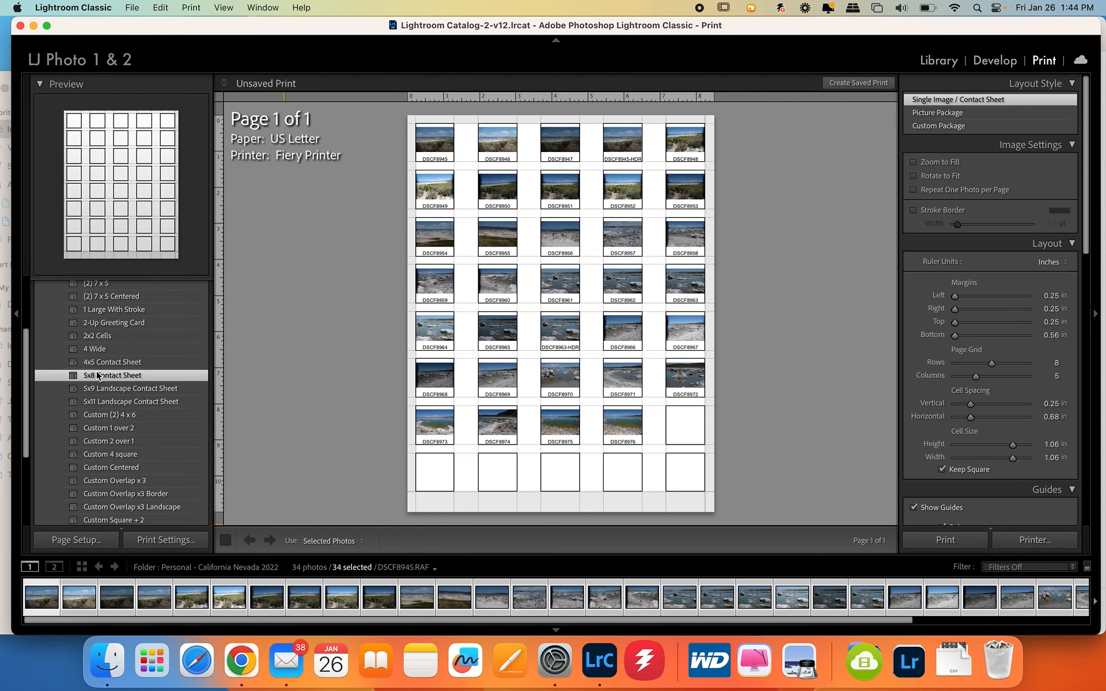
{"action": "scroll", "coordinate": [63, 392], "scroll_direction": "up", "scroll_amount": 4}
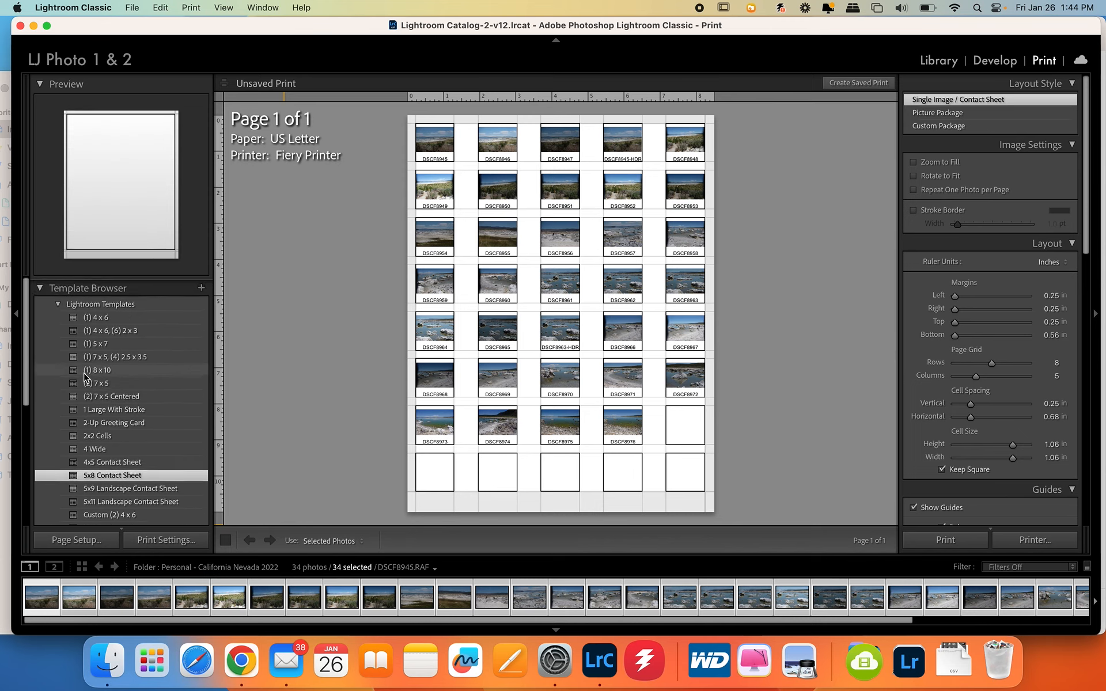
{"action": "left_click", "coordinate": [40, 84]}
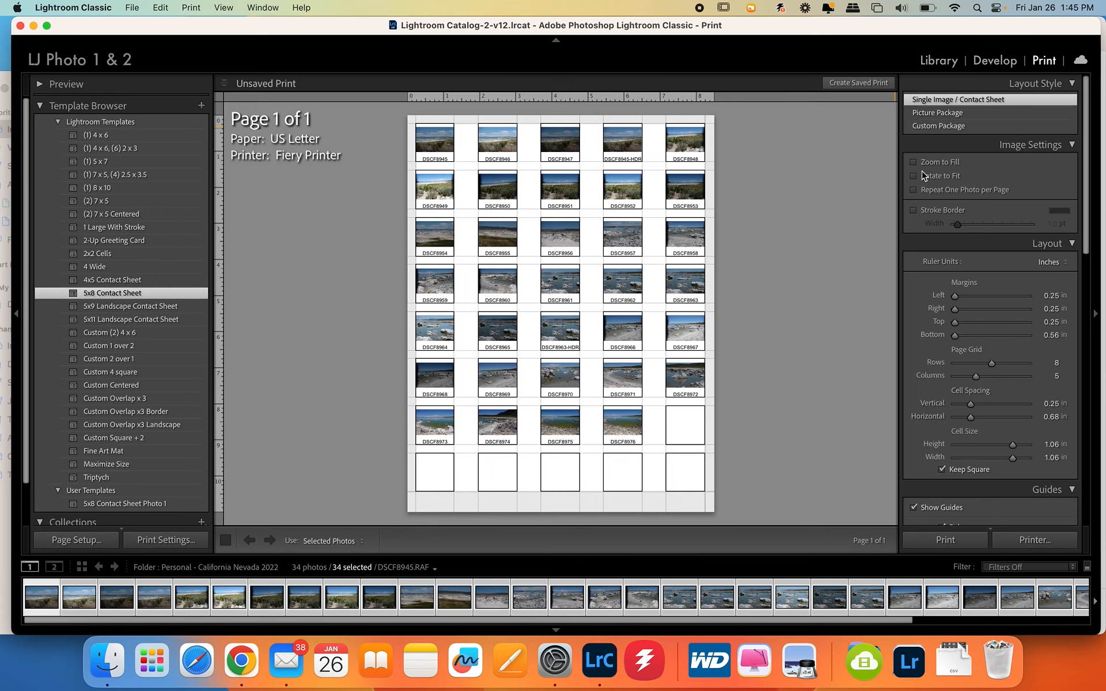
Add a black 1.0 pt stroke border around the contact sheet images, keeping the cells square
{"action": "left_click", "coordinate": [913, 210]}
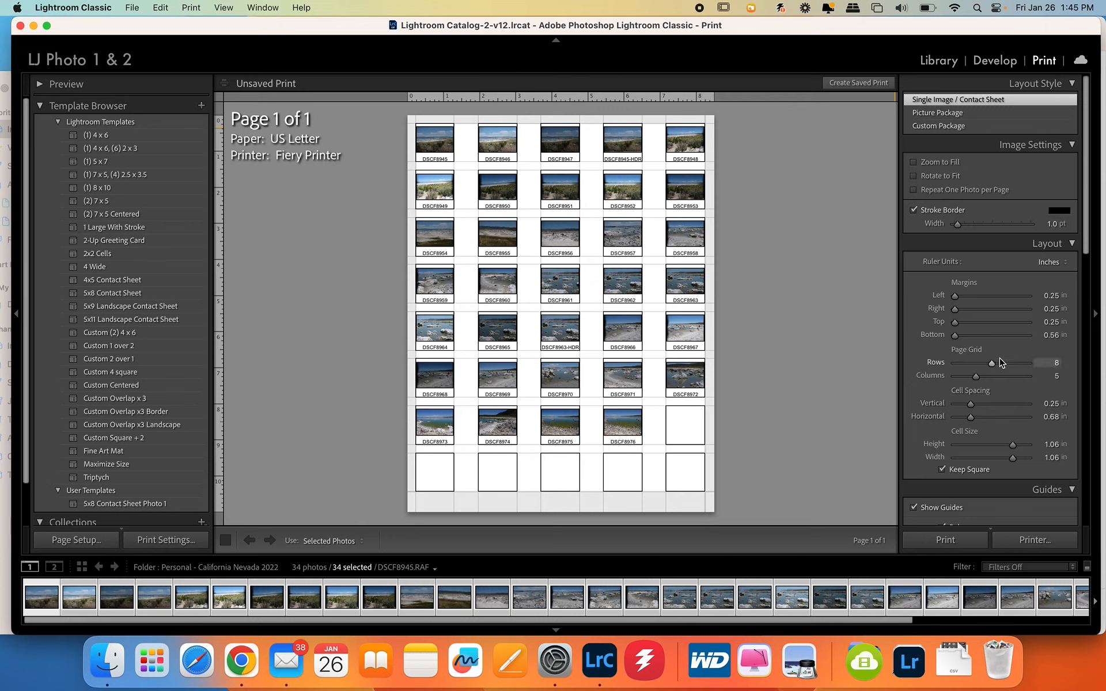
{"action": "scroll", "coordinate": [1008, 322], "scroll_direction": "down", "scroll_amount": 3}
{"action": "scroll", "coordinate": [1010, 320], "scroll_direction": "down", "scroll_amount": 2}
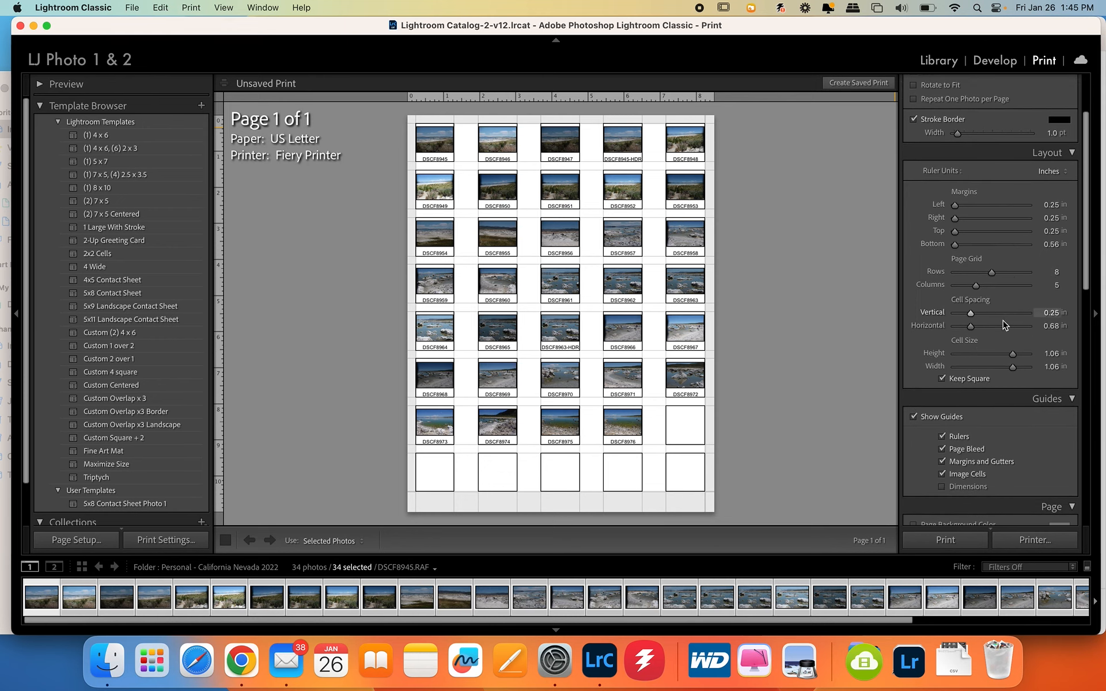
{"action": "left_click", "coordinate": [942, 379]}
{"action": "scroll", "coordinate": [943, 381], "scroll_direction": "down", "scroll_amount": 5}
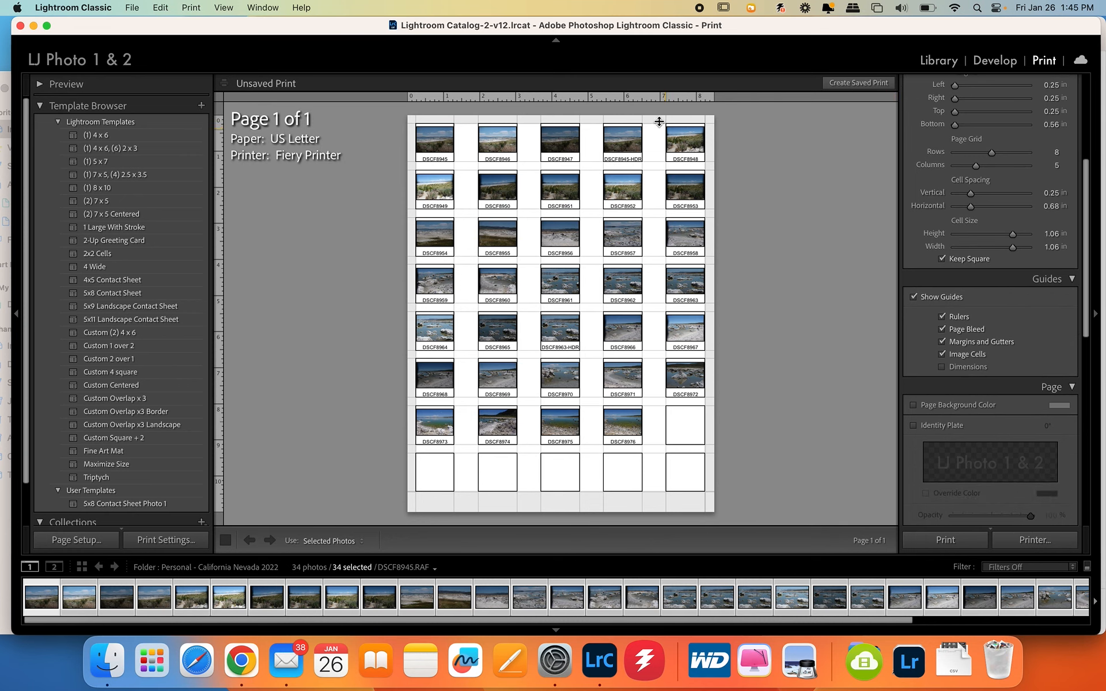
Set the contact sheet's page background color to the 50% gray preset
{"action": "scroll", "coordinate": [973, 354], "scroll_direction": "down", "scroll_amount": 3}
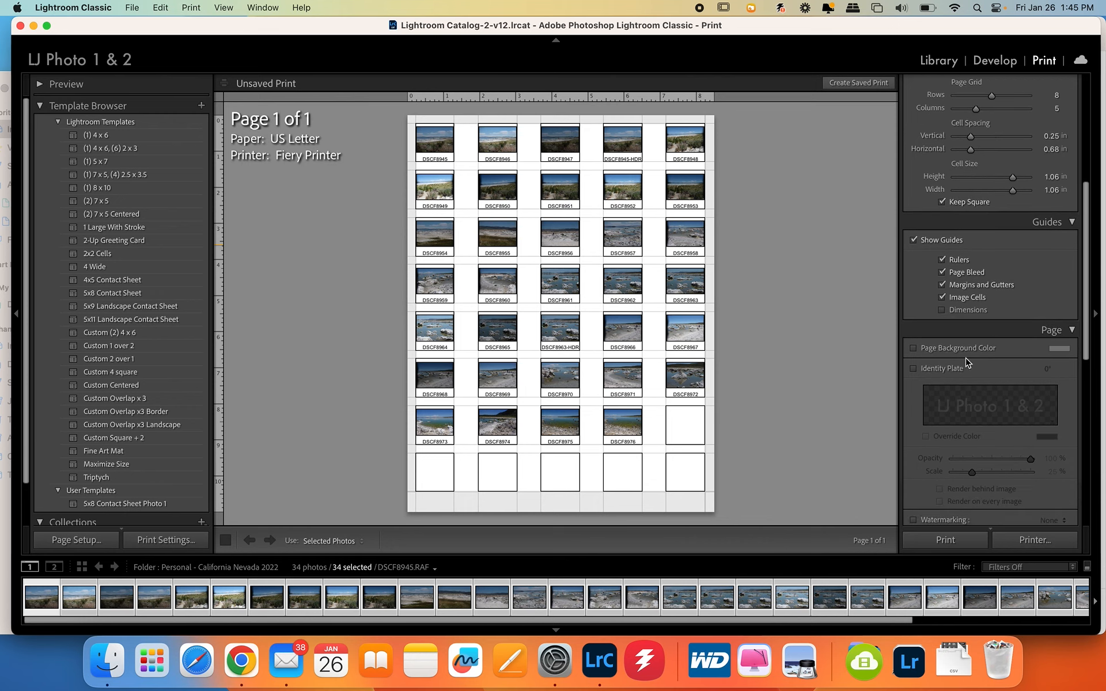
{"action": "left_click", "coordinate": [1058, 350]}
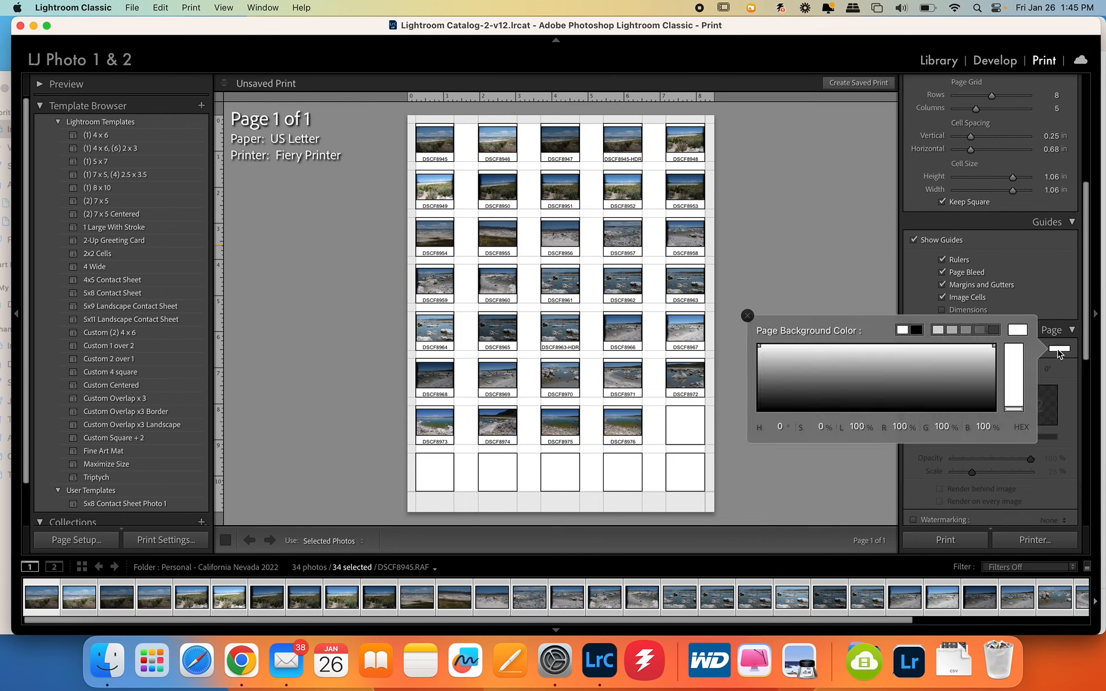
{"action": "left_click", "coordinate": [964, 329]}
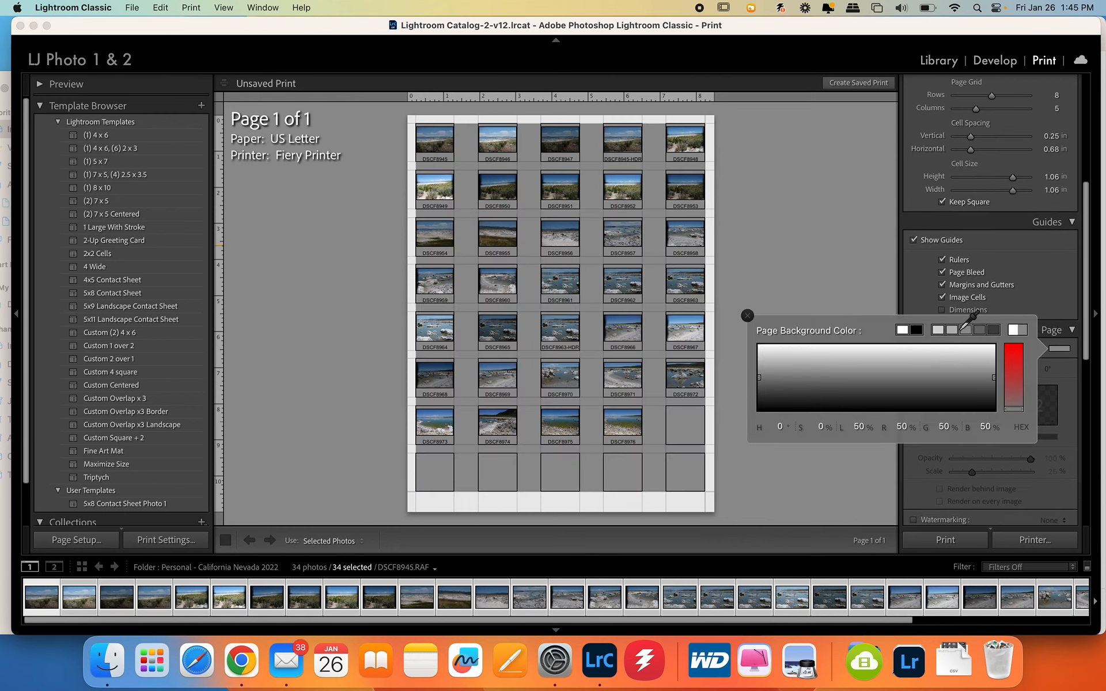
{"action": "left_click", "coordinate": [748, 315]}
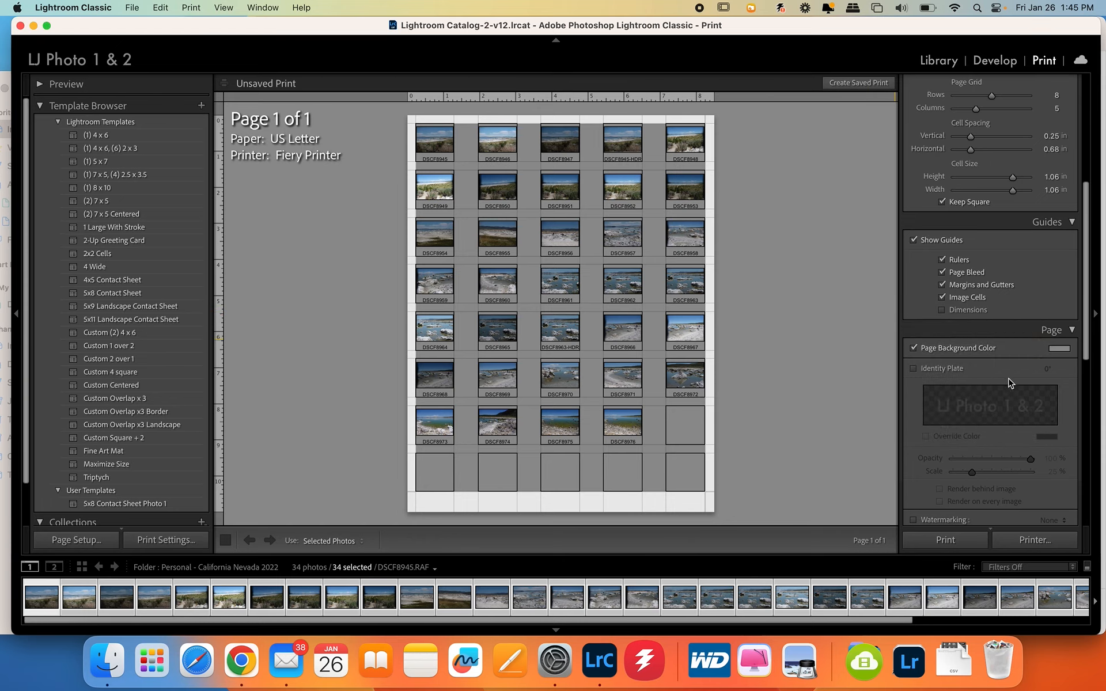
Enable the page options for the contact sheet and add page numbers
{"action": "scroll", "coordinate": [1009, 383], "scroll_direction": "down", "scroll_amount": 5}
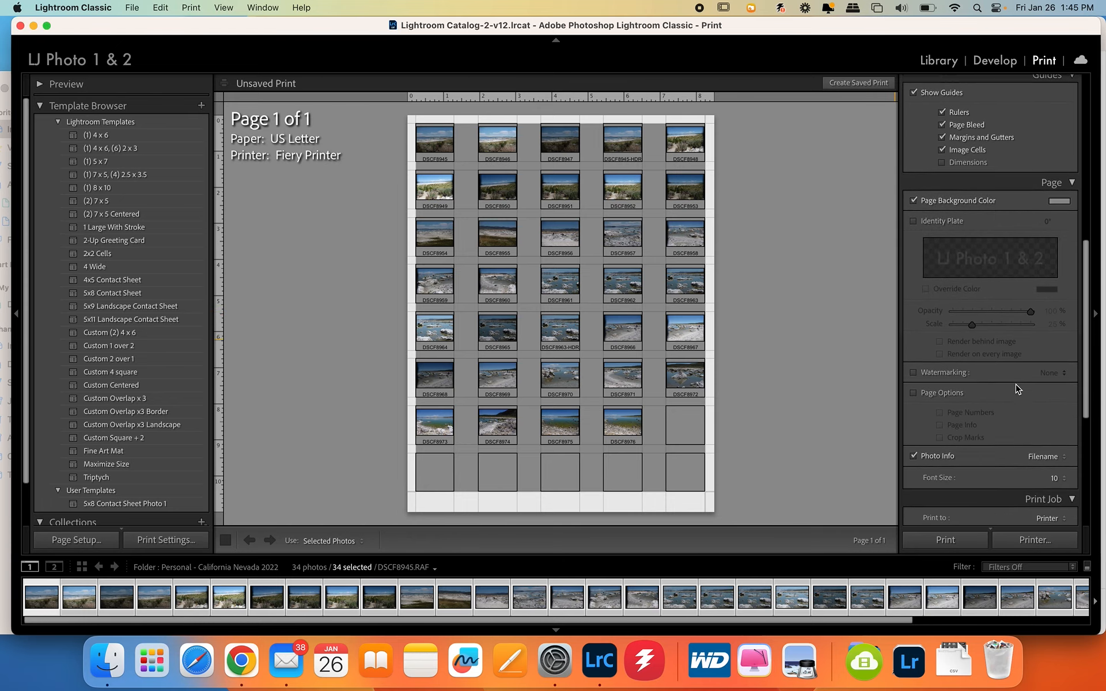
{"action": "scroll", "coordinate": [1018, 389], "scroll_direction": "down", "scroll_amount": 1}
{"action": "left_click", "coordinate": [914, 375]}
{"action": "left_click", "coordinate": [940, 395]}
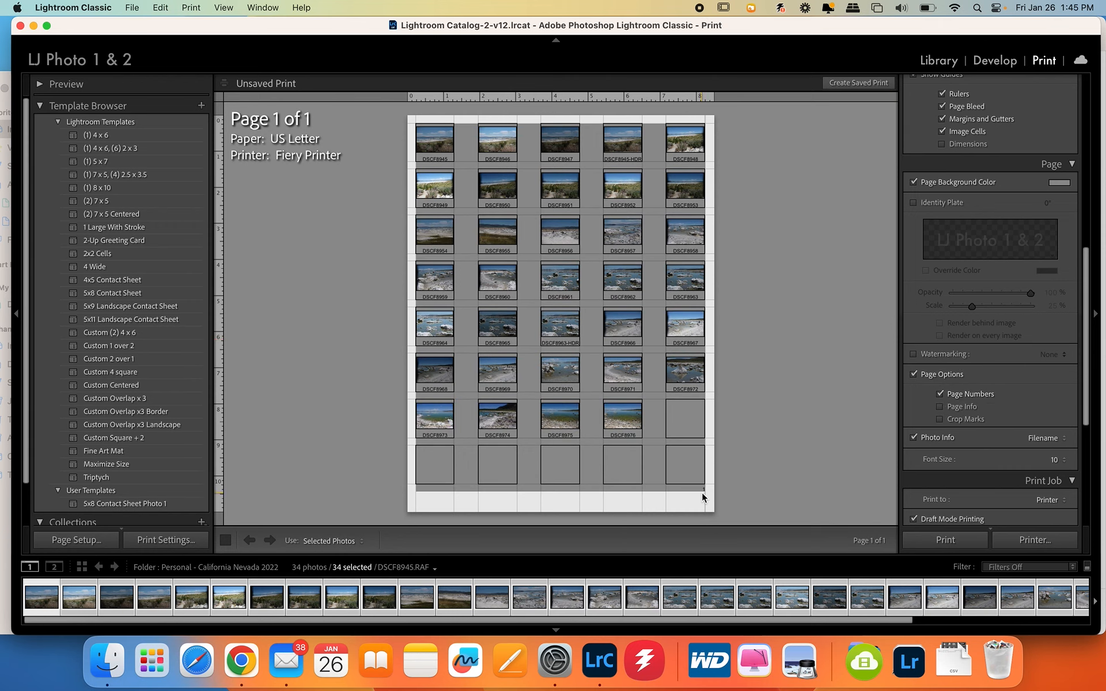
Build a custom photo info text template that places the Exposure token before the Filename token
{"action": "left_click", "coordinate": [1047, 438]}
{"action": "left_click", "coordinate": [1034, 487]}
{"action": "left_click", "coordinate": [859, 319]}
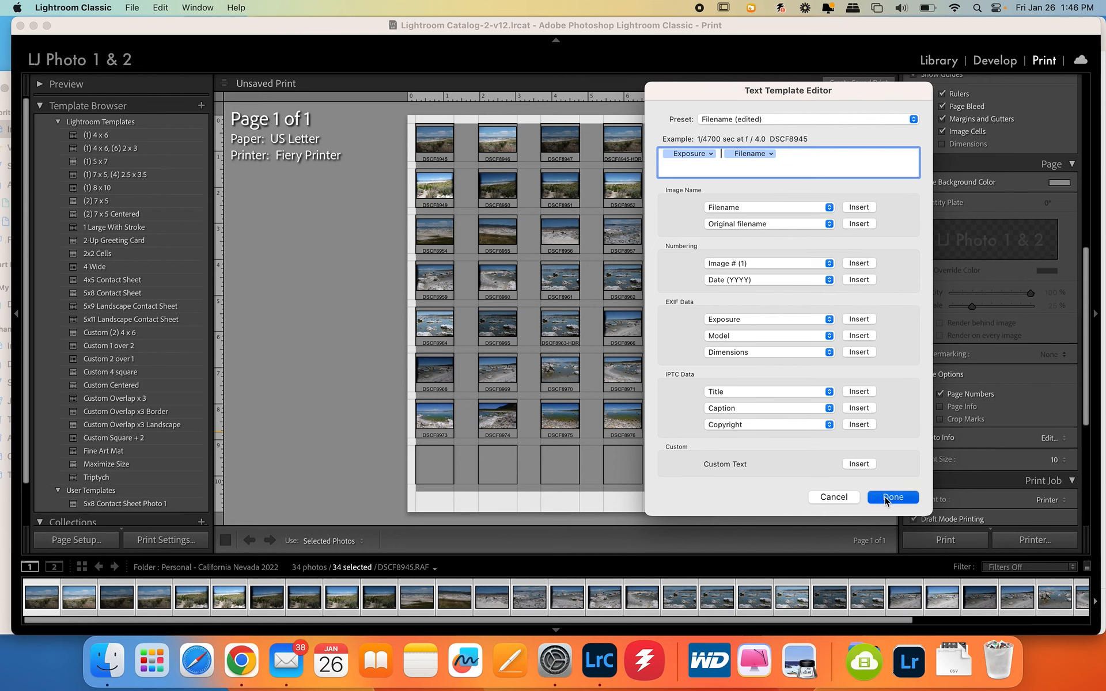
{"action": "left_click", "coordinate": [884, 497]}
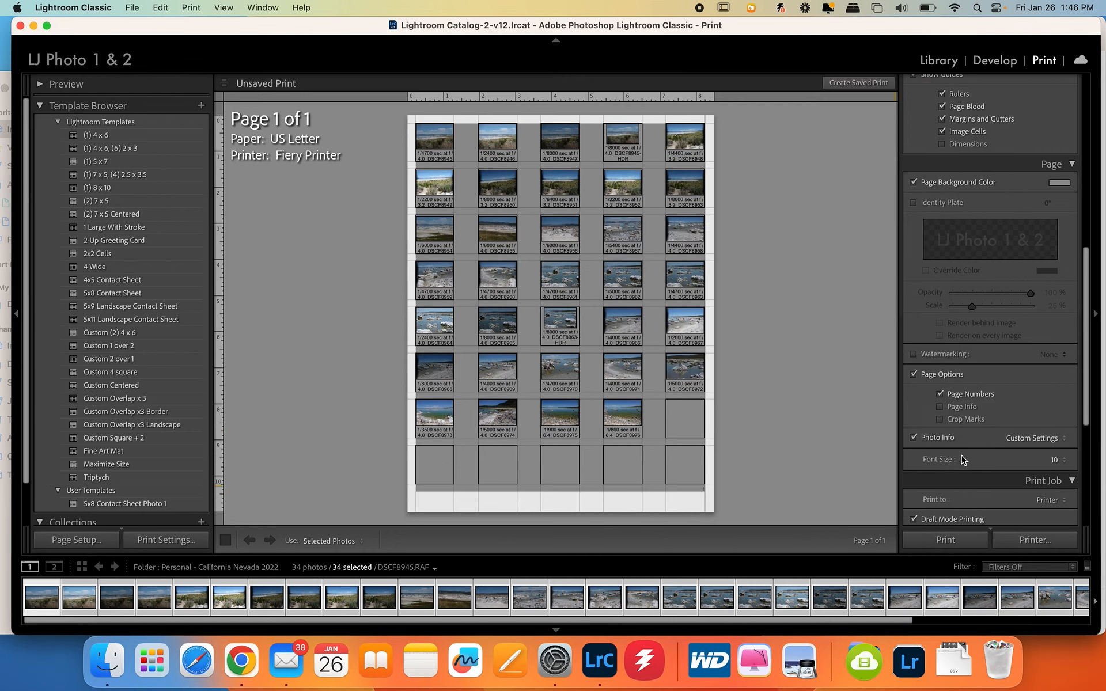
{"action": "left_click", "coordinate": [1026, 440]}
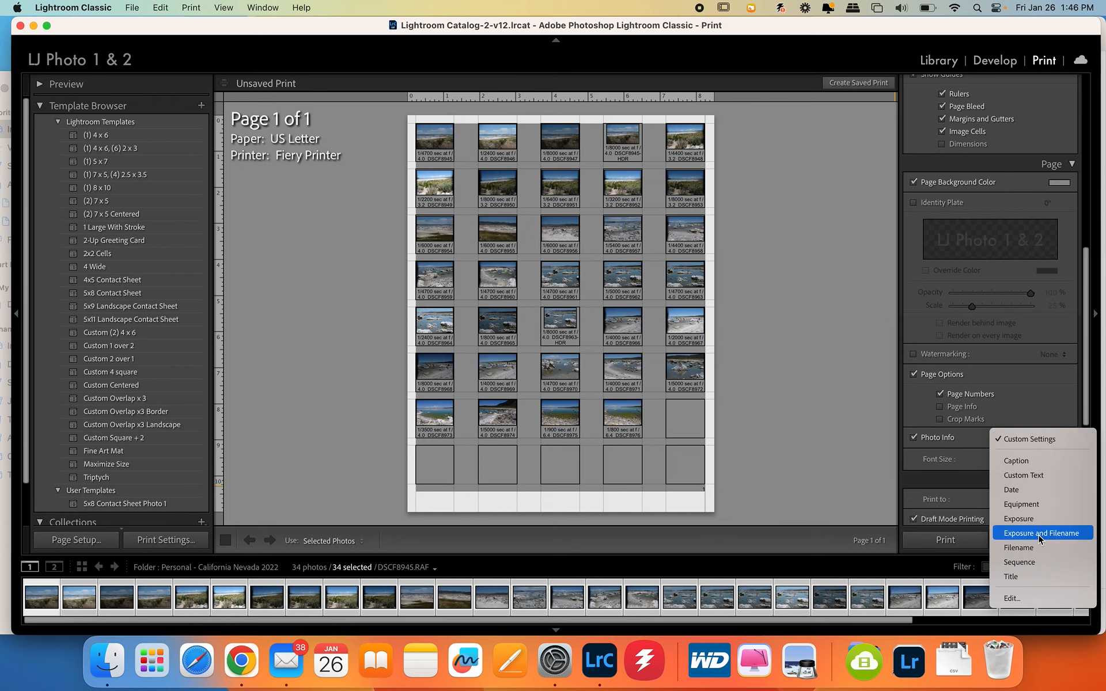
{"action": "left_click", "coordinate": [1006, 600]}
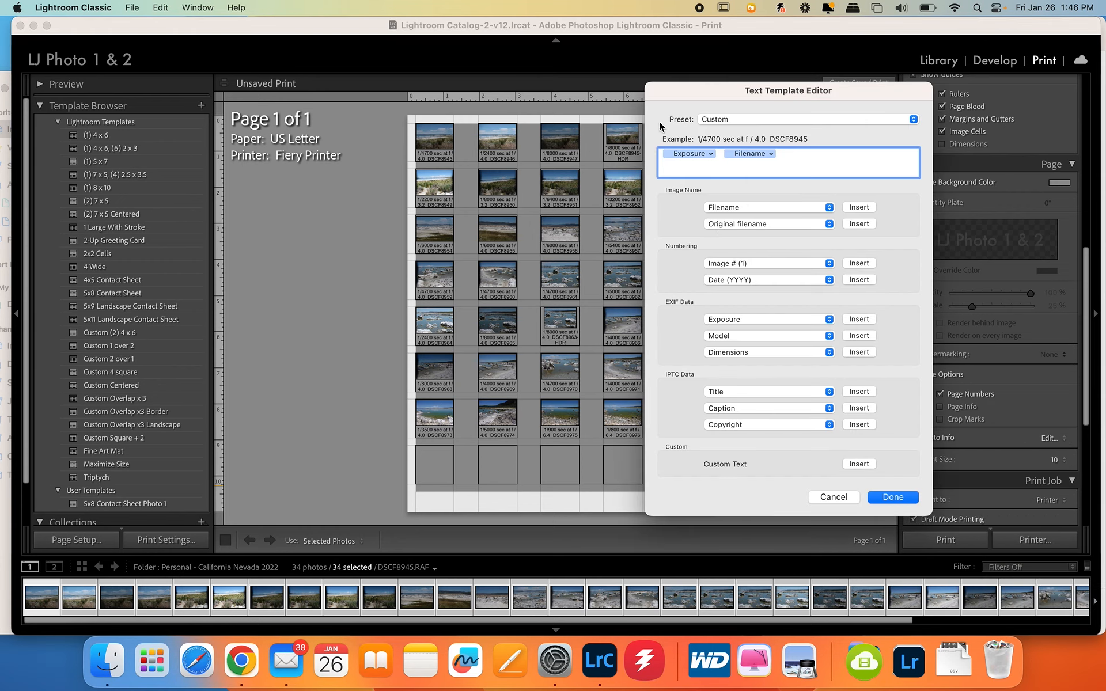
{"action": "left_click", "coordinate": [770, 119]}
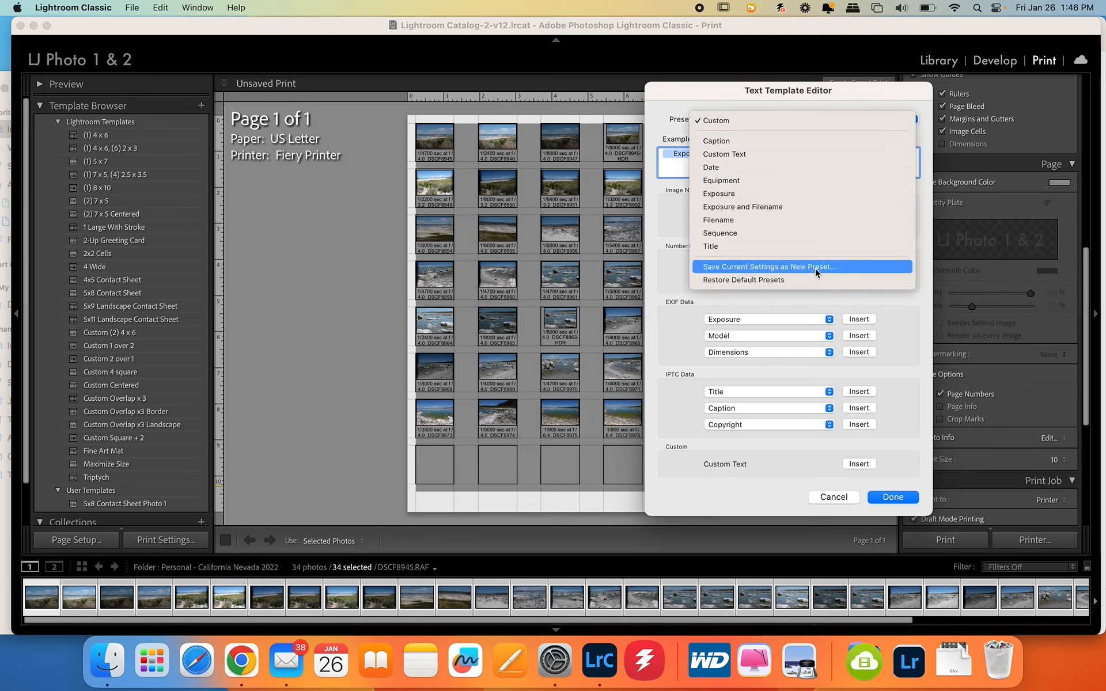
{"action": "left_click", "coordinate": [678, 421]}
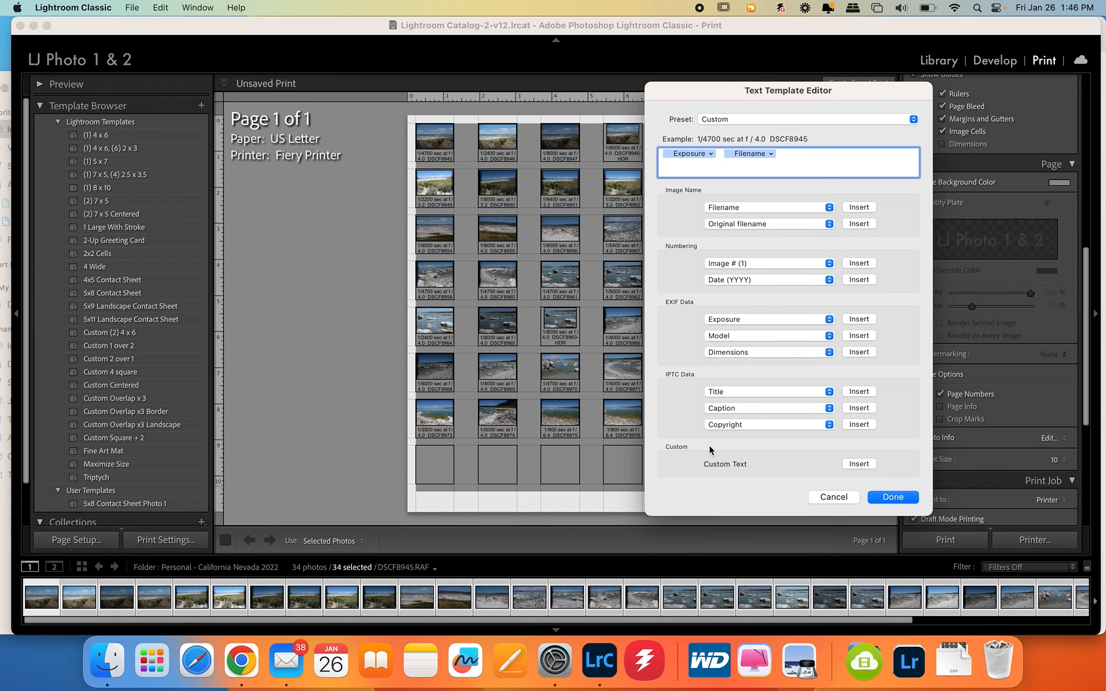
{"action": "left_click", "coordinate": [834, 496]}
Set the photo info to the Exposure and Filename preset and its font size to 16
{"action": "left_click", "coordinate": [1019, 441]}
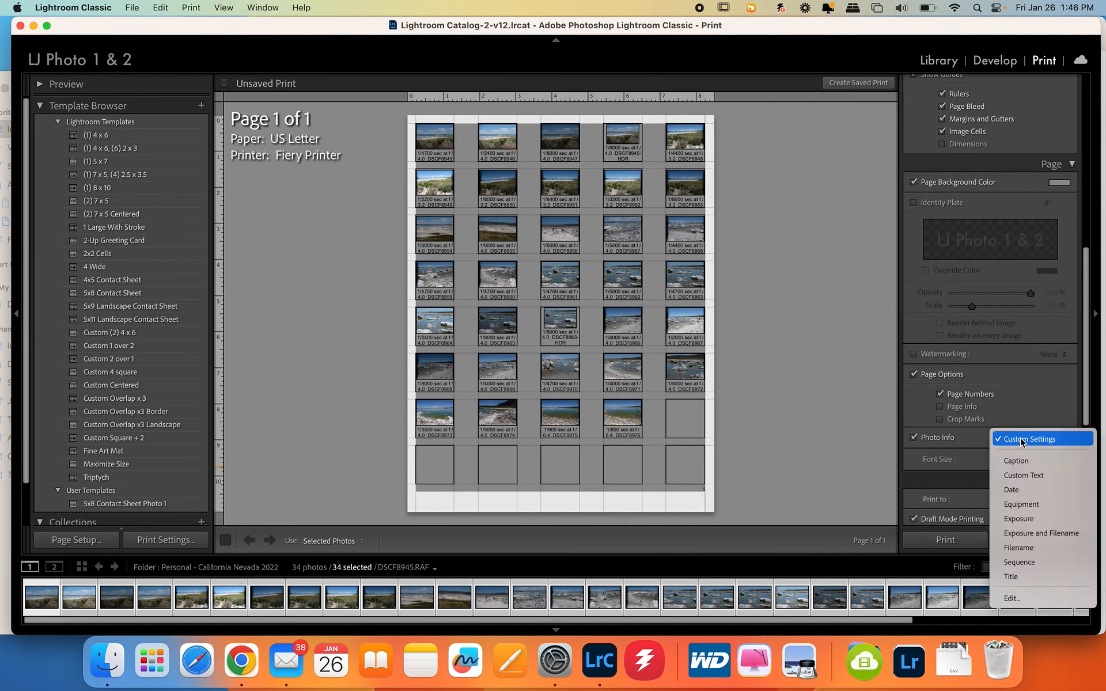
{"action": "left_click", "coordinate": [1030, 533]}
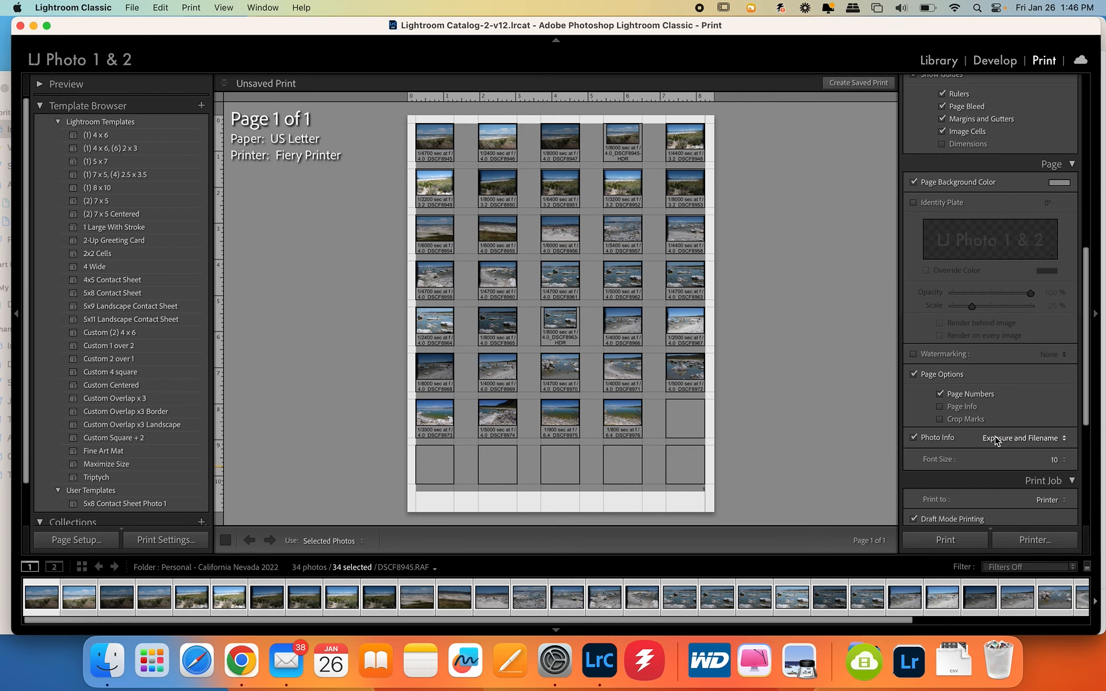
{"action": "left_click", "coordinate": [1053, 460]}
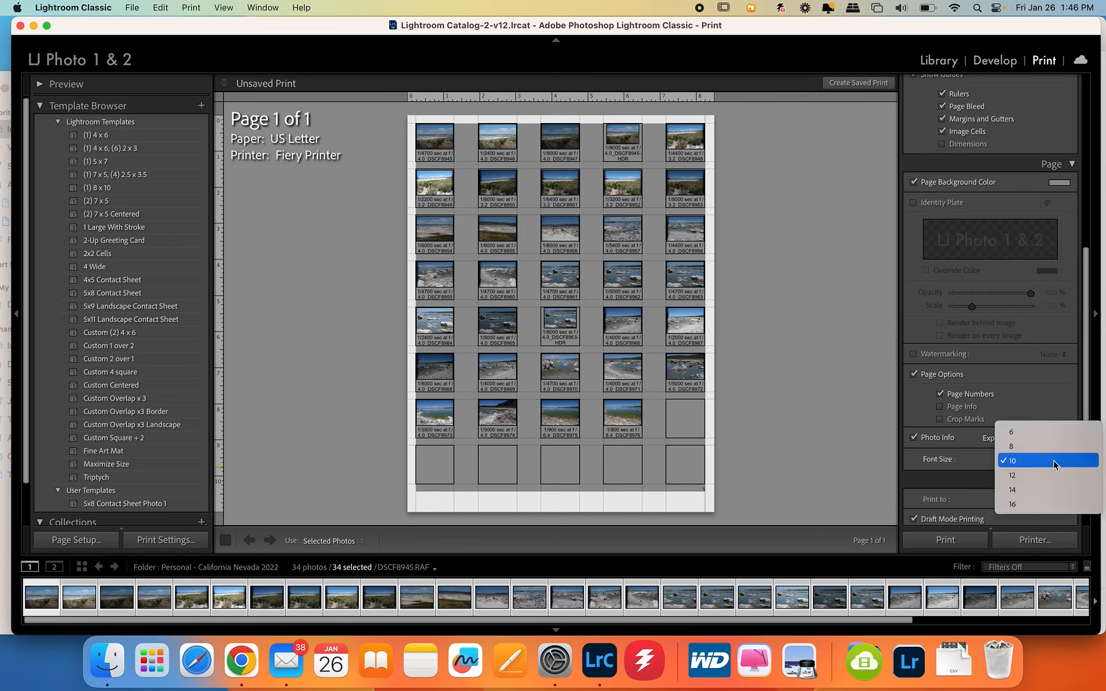
{"action": "left_click", "coordinate": [1030, 504]}
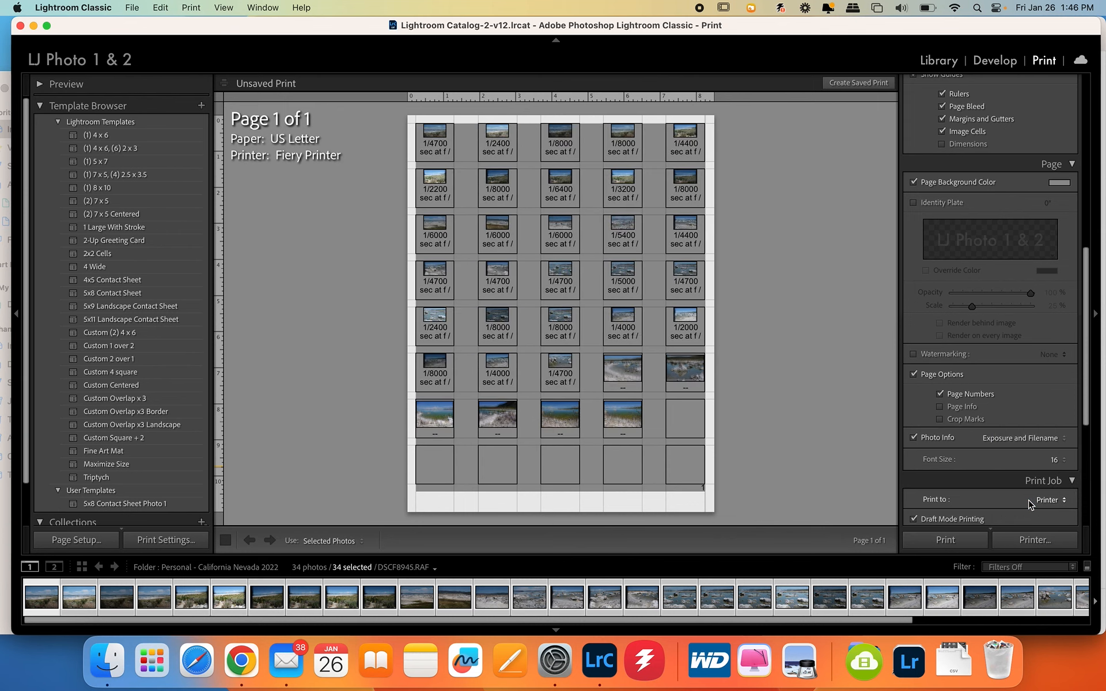
Set the photo info font size to 8
{"action": "left_click", "coordinate": [1057, 462]}
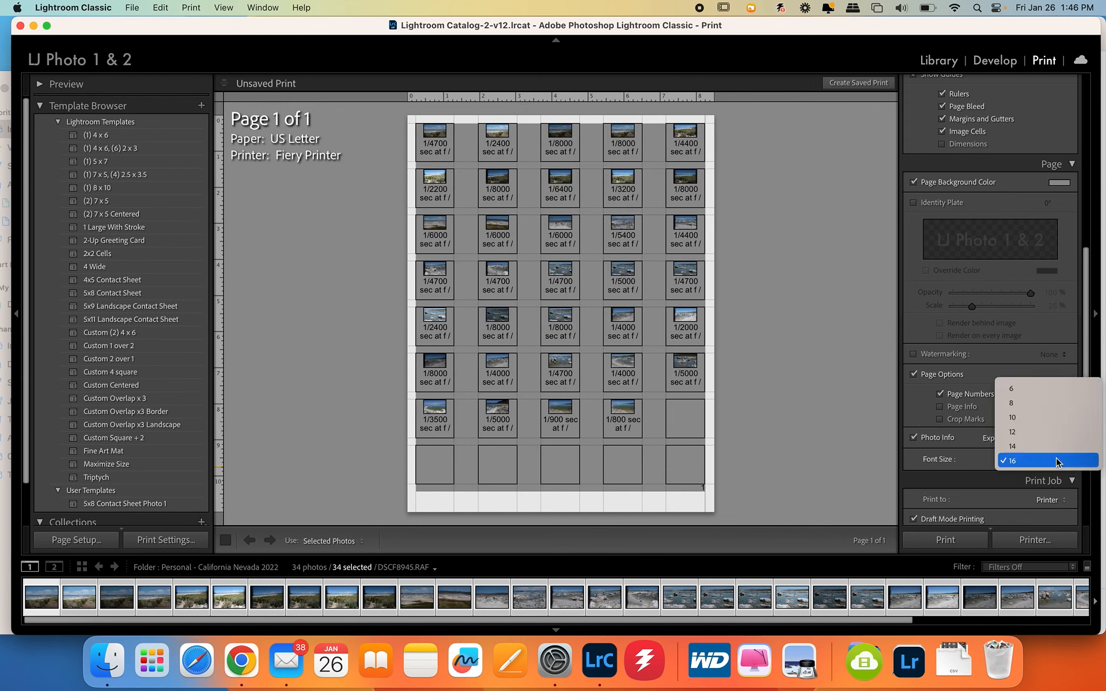
{"action": "left_click", "coordinate": [1029, 406]}
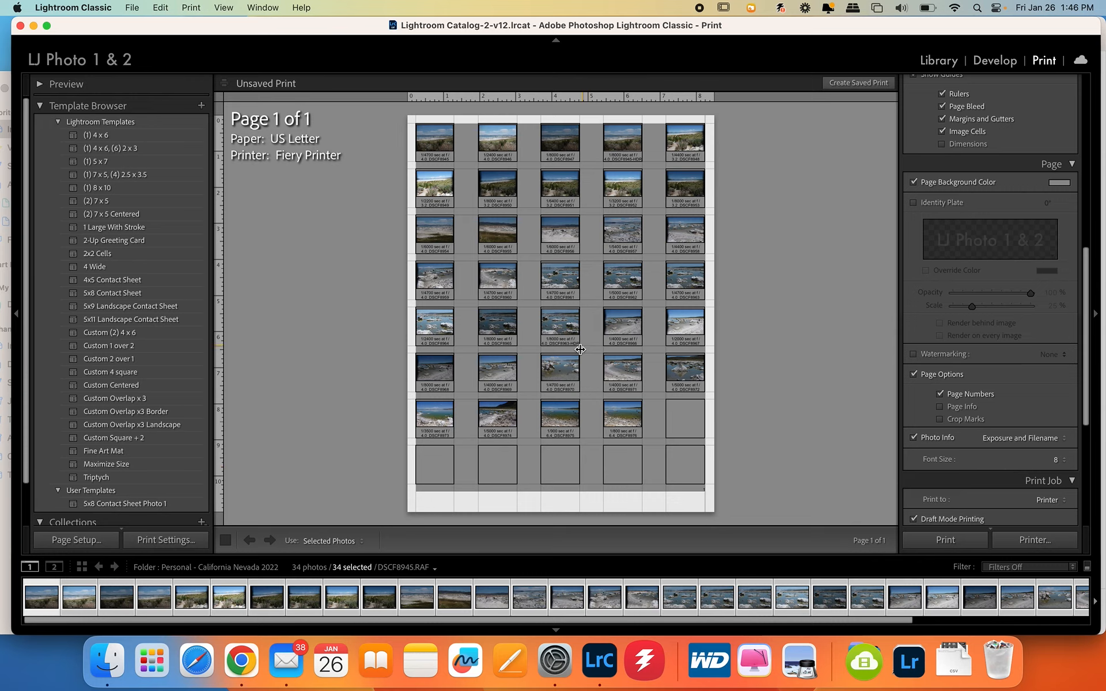
Open the print dialog for the contact sheet and choose to save it as a PDF
{"action": "scroll", "coordinate": [982, 375], "scroll_direction": "down", "scroll_amount": 5}
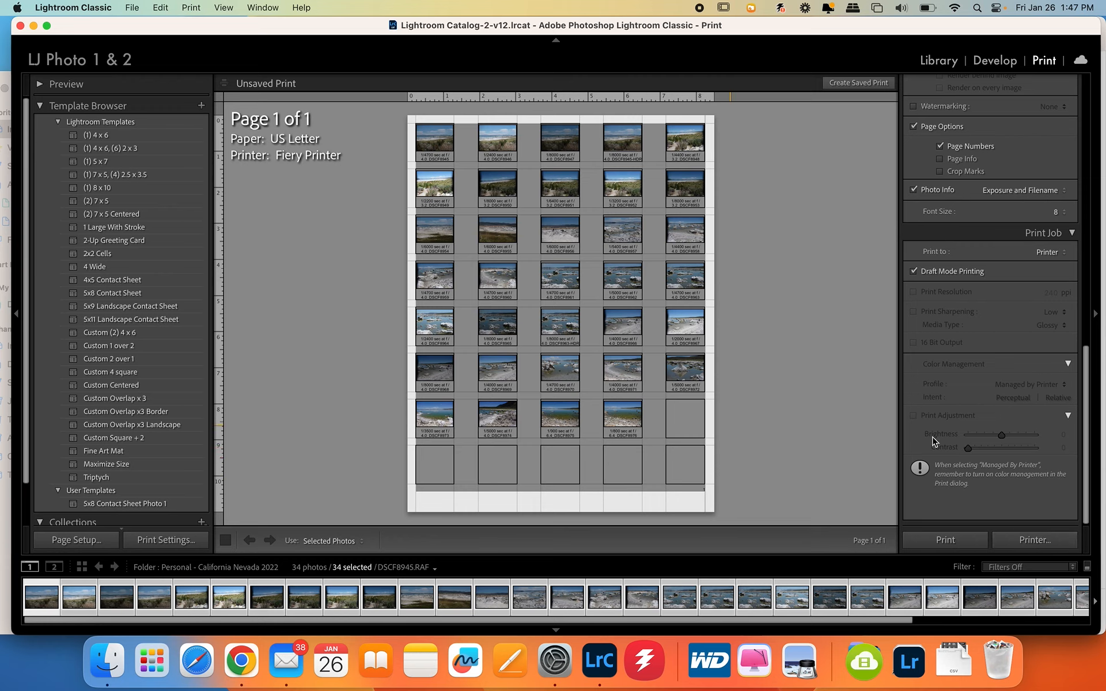
{"action": "left_click", "coordinate": [1039, 545]}
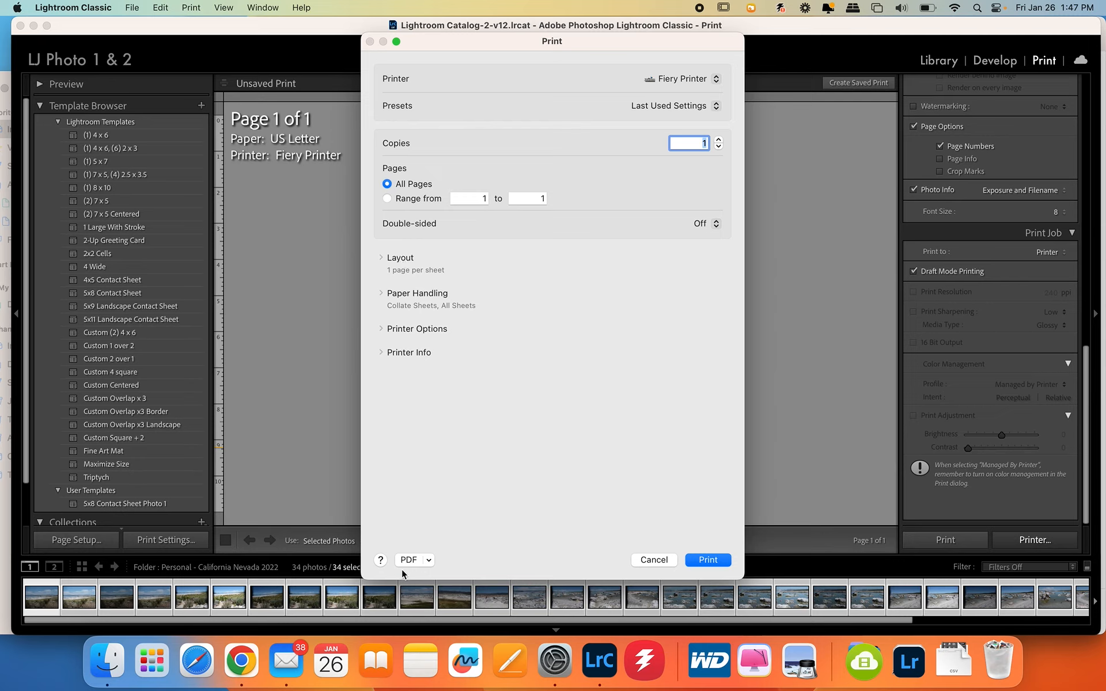
{"action": "left_click", "coordinate": [426, 561]}
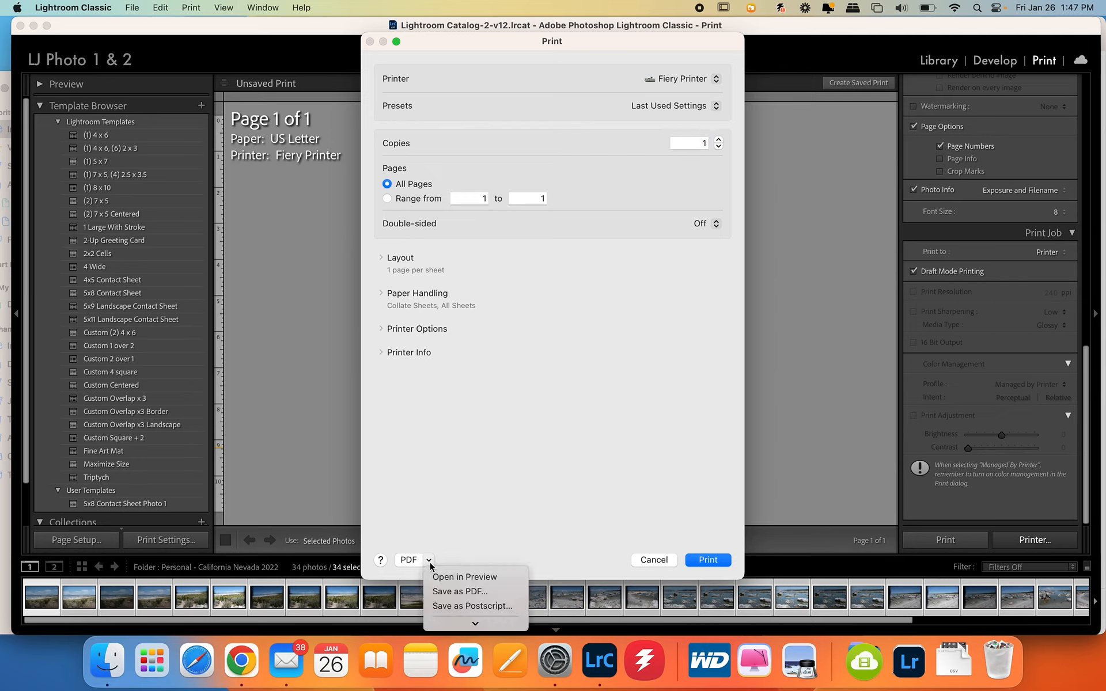
{"action": "left_click", "coordinate": [442, 593]}
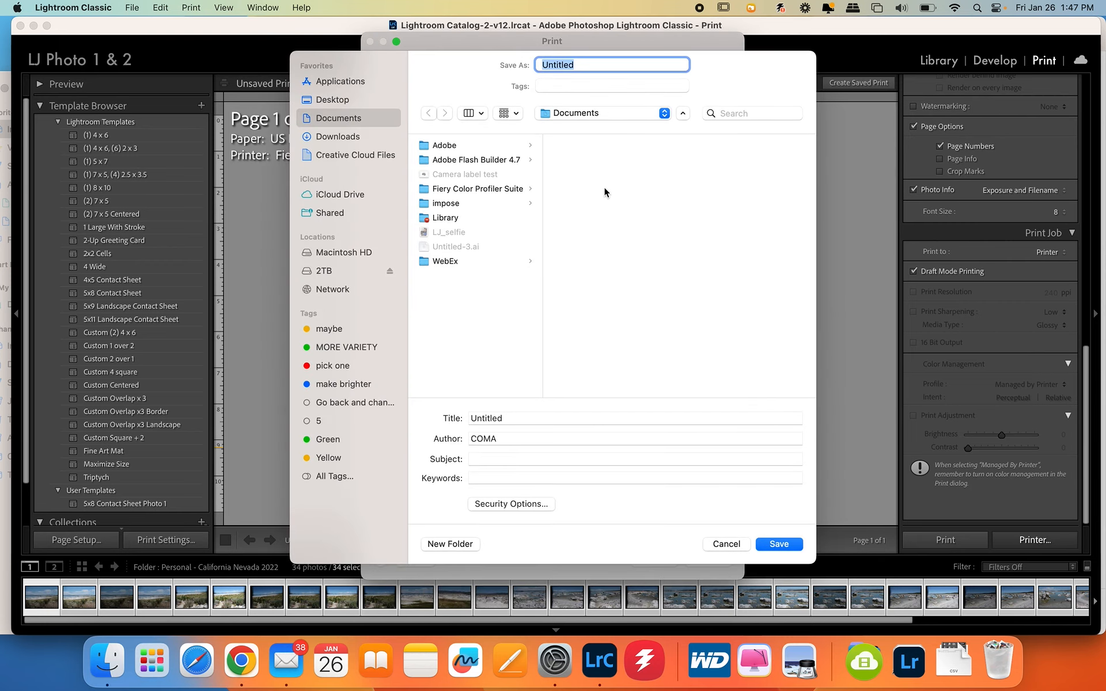
Save the PDF in the 2TB drive's Personal - California Nevada 2022 folder, named Ph1, the photographer's name and ContactsSheets_1, joined by underscores
{"action": "left_click", "coordinate": [329, 272]}
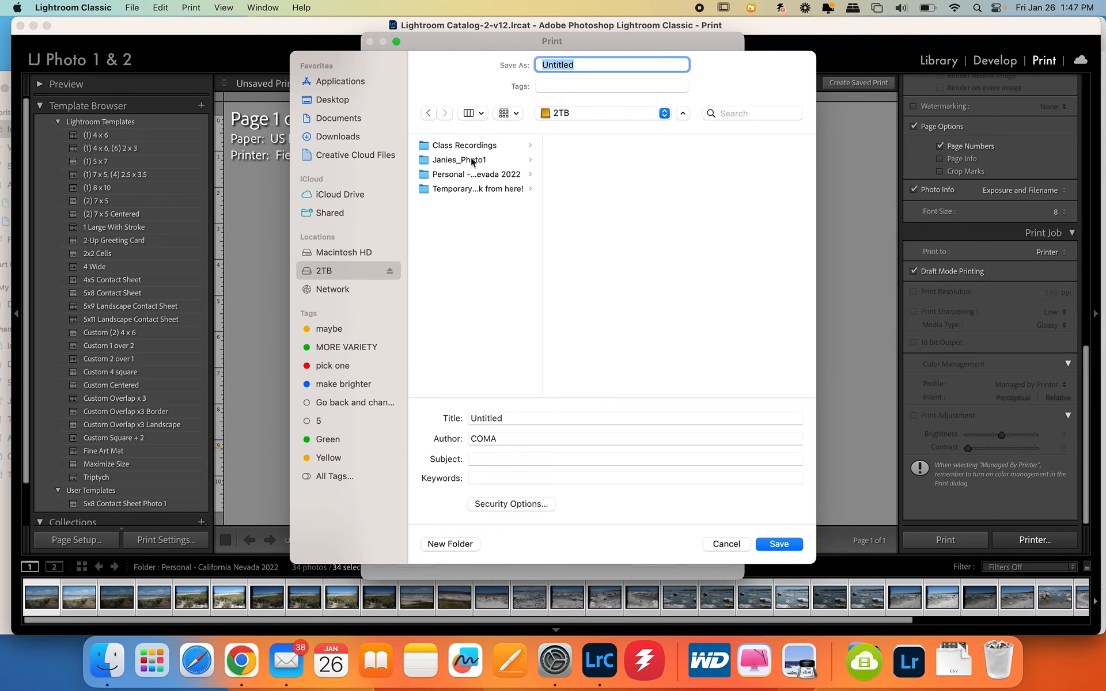
{"action": "left_click", "coordinate": [469, 176]}
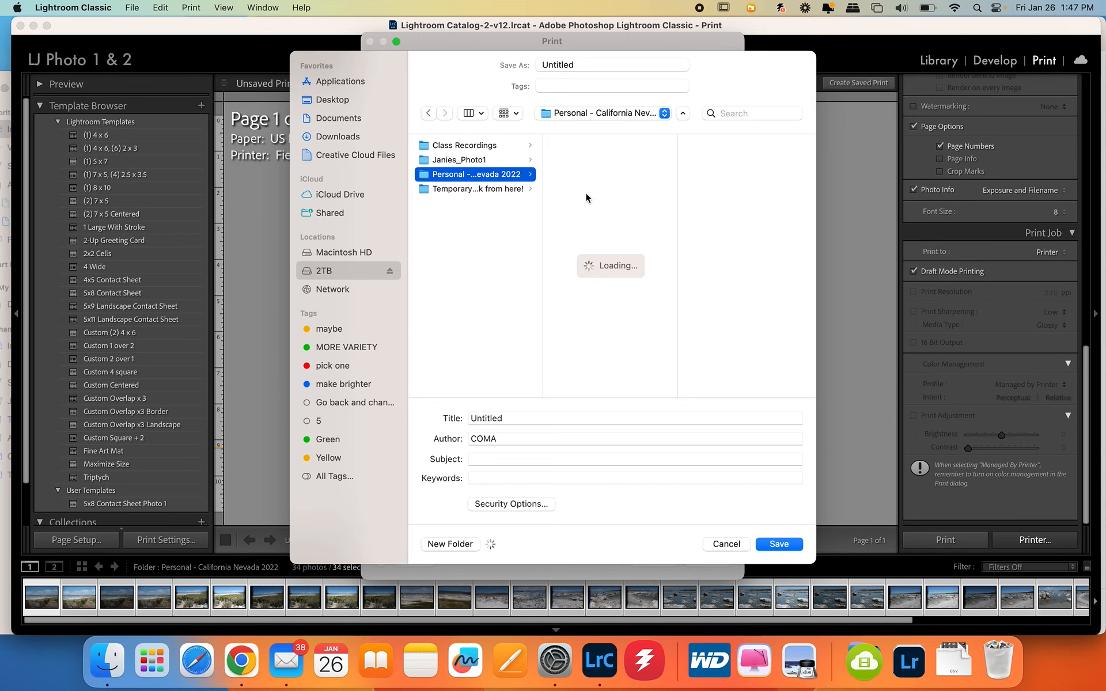
{"action": "left_click", "coordinate": [591, 64]}
{"action": "type", "text": "Ph"}
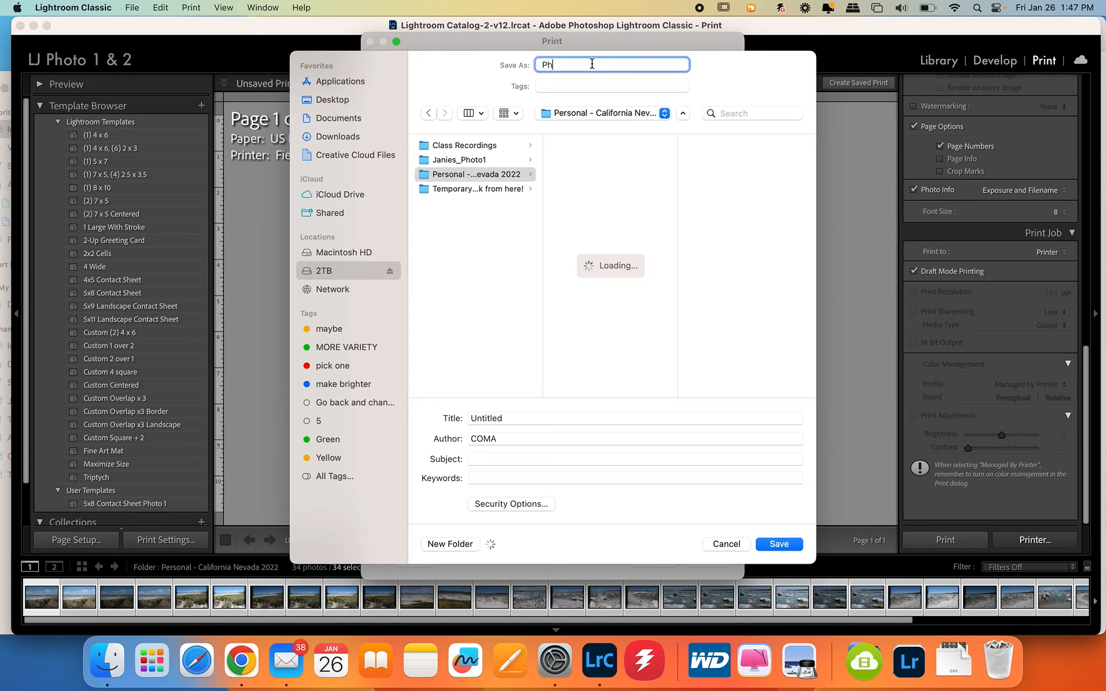
{"action": "type", "text": "1_LJanies_ContactsSheets_1"}
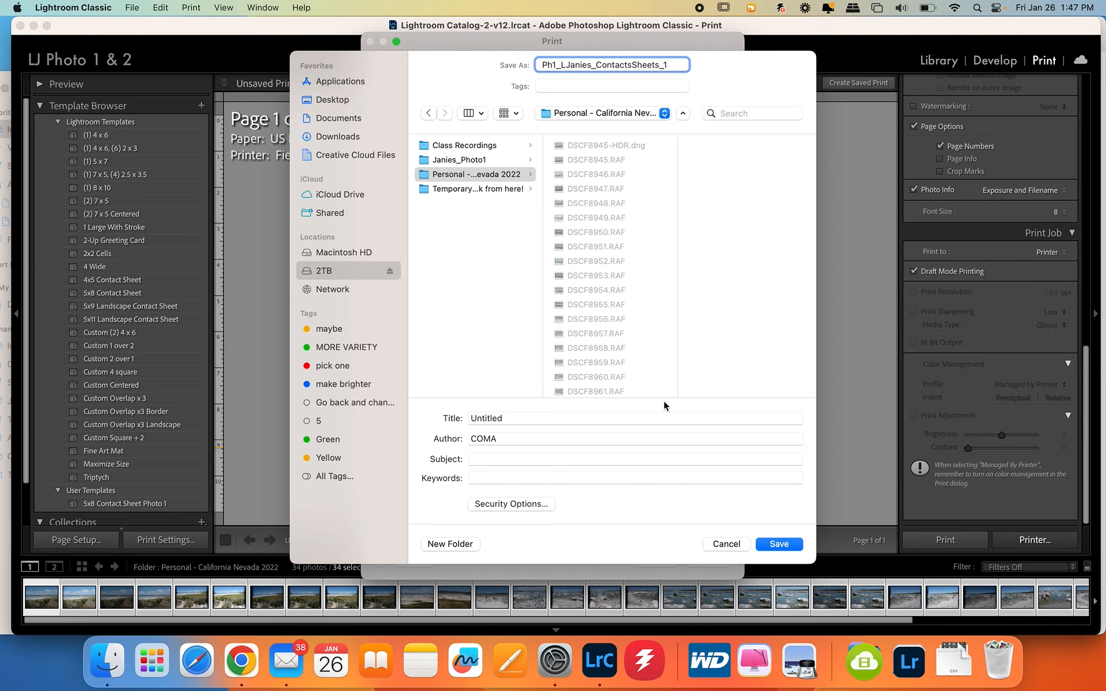
{"action": "left_click", "coordinate": [770, 550]}
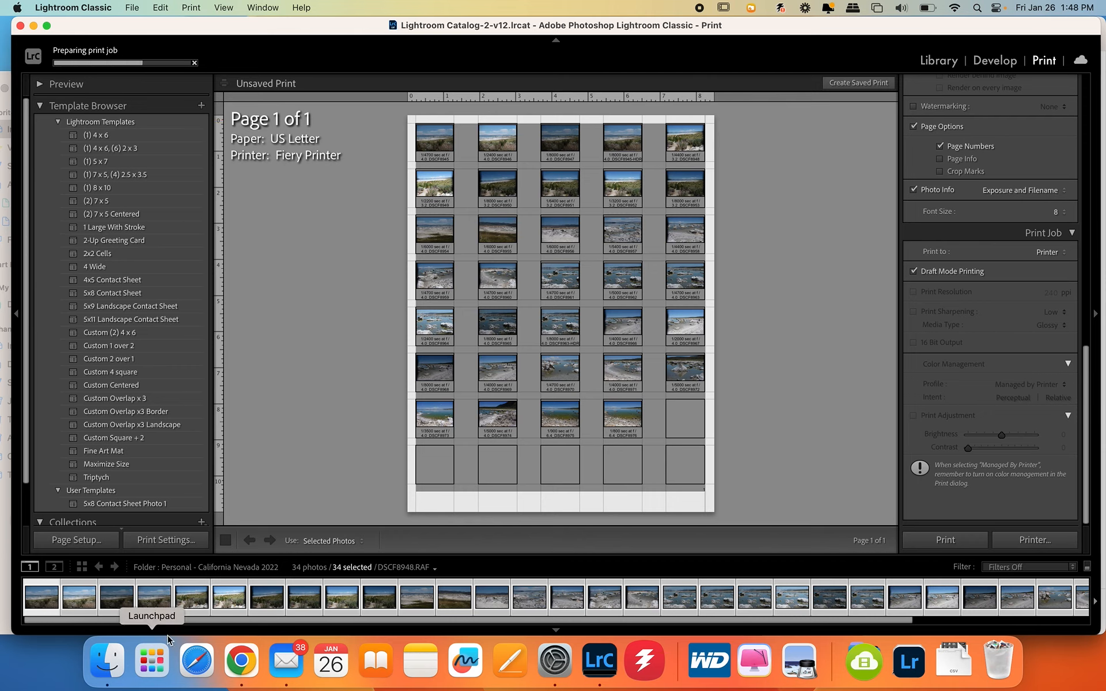
Switch to Finder, locate the saved contact sheet PDF in the Personal - California Nevada 2022 folder and preview it with Quick Look
{"action": "left_click", "coordinate": [98, 668]}
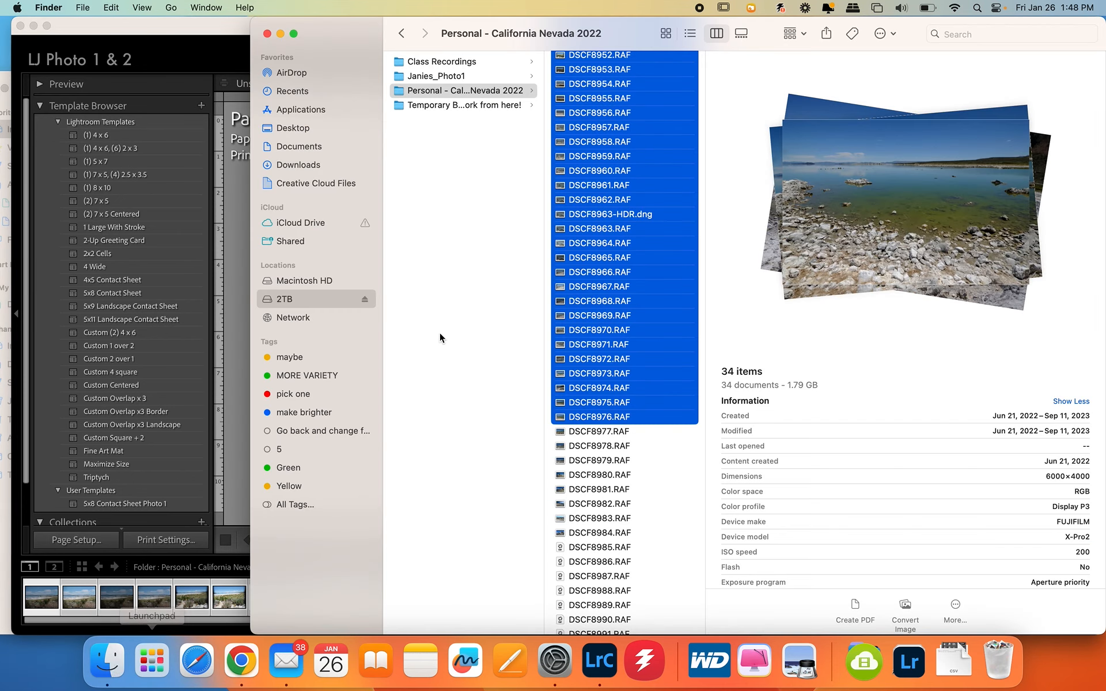
{"action": "scroll", "coordinate": [578, 302], "scroll_direction": "up", "scroll_amount": 5}
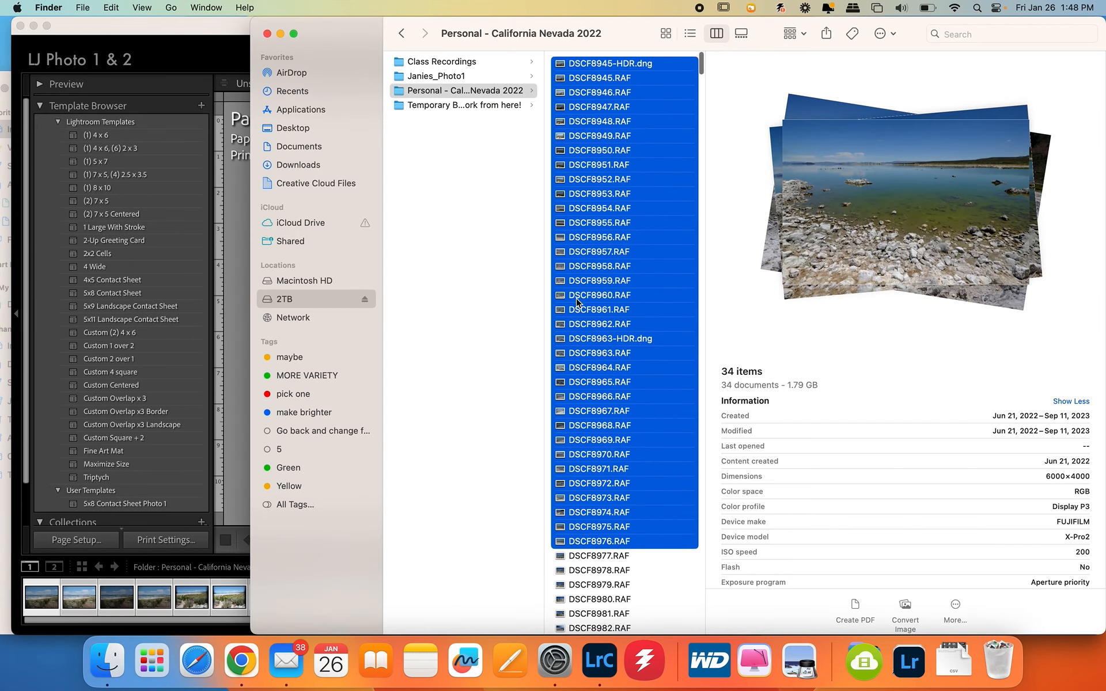
{"action": "scroll", "coordinate": [577, 302], "scroll_direction": "down", "scroll_amount": 15}
{"action": "left_click_drag", "start_coordinate": [704, 111], "coordinate": [672, 651]}
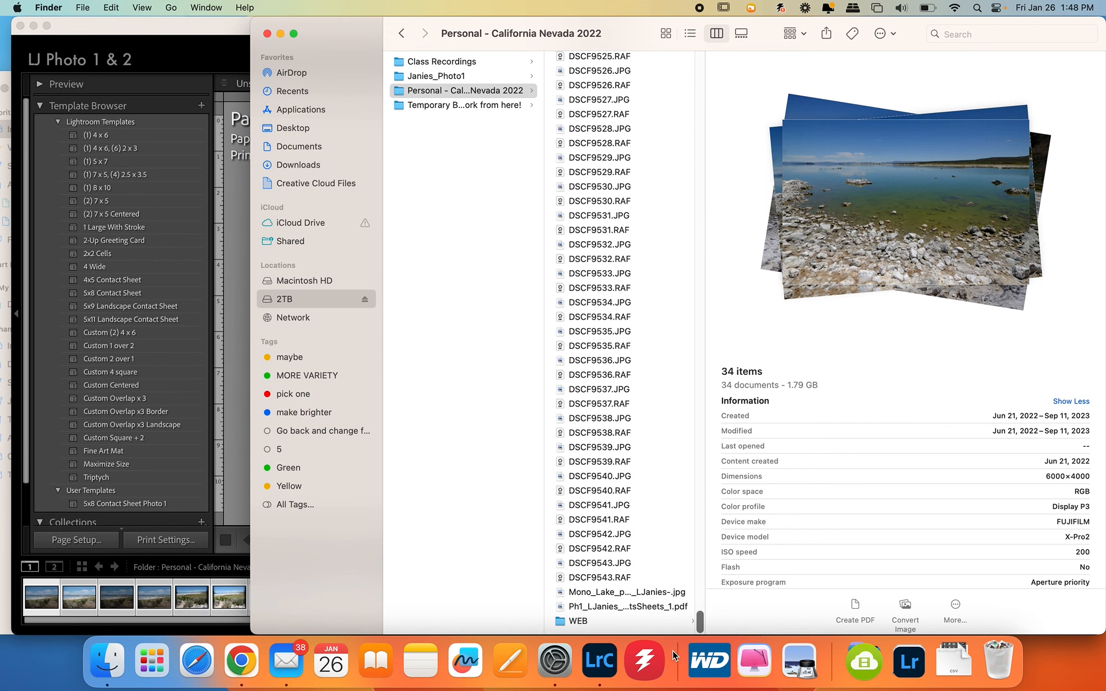
{"action": "left_click", "coordinate": [623, 606]}
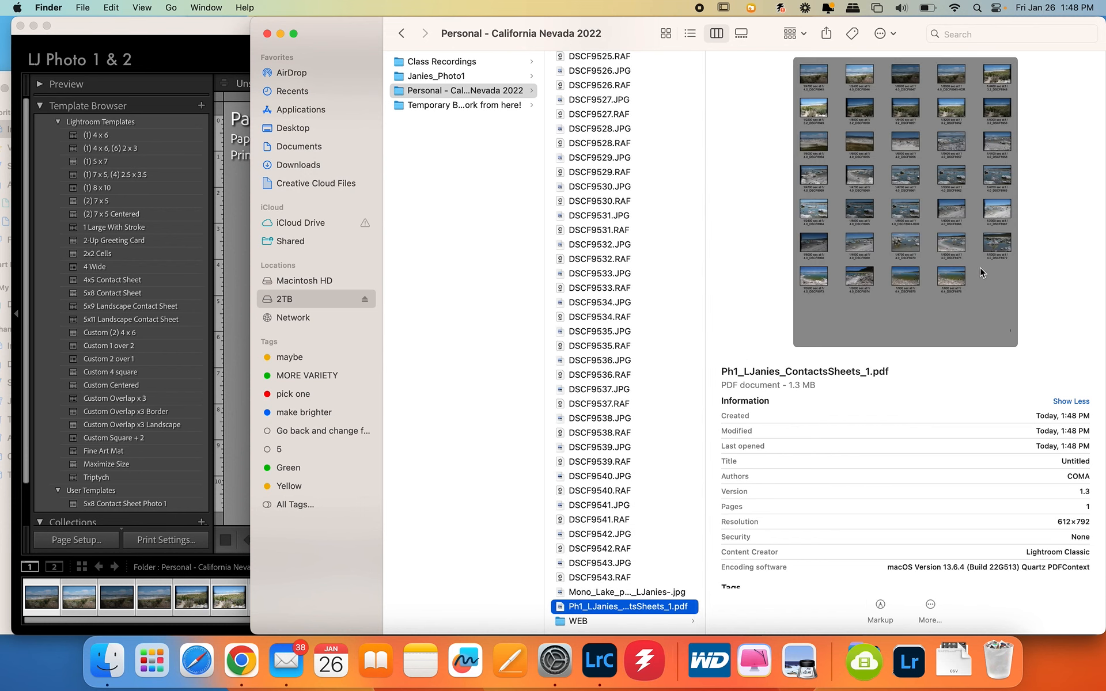
{"action": "key", "text": "space"}
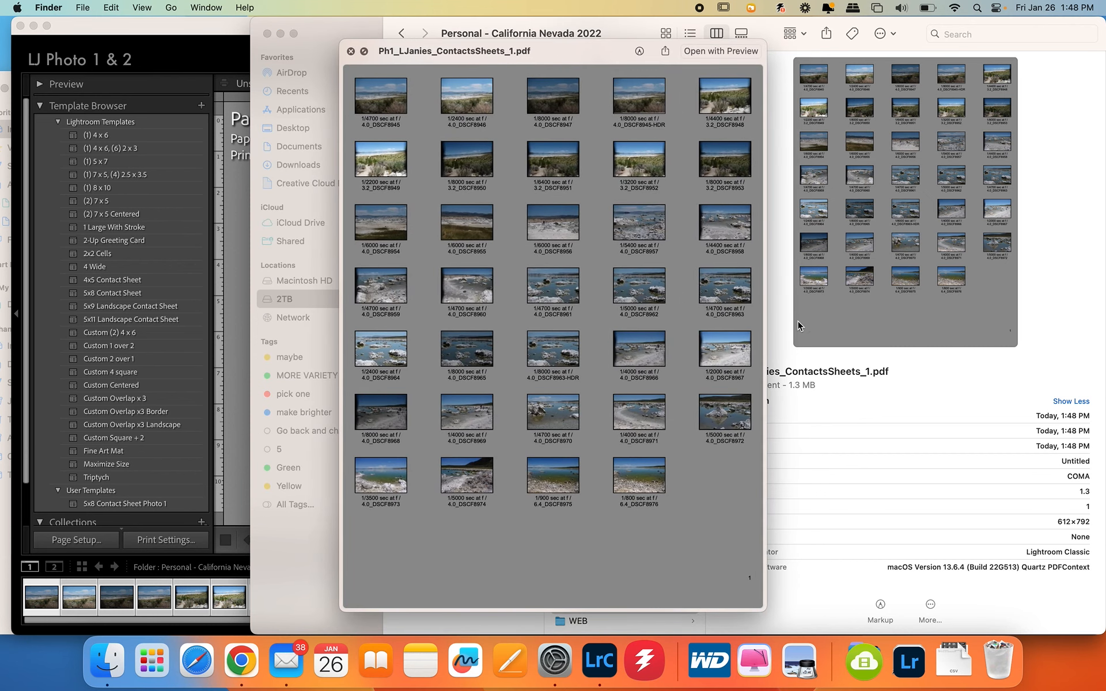